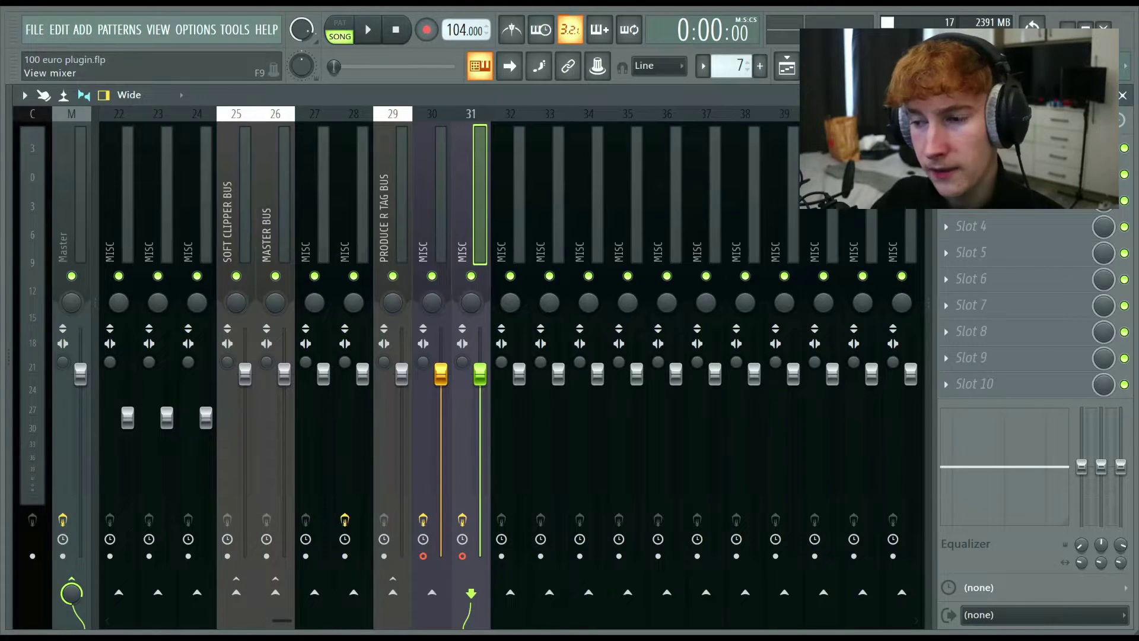
Step: Examine how LOOP tracks 10 to 19 on the mixer are routed to the LOOP BUS and the Master
scroll(426, 232, up, 5)
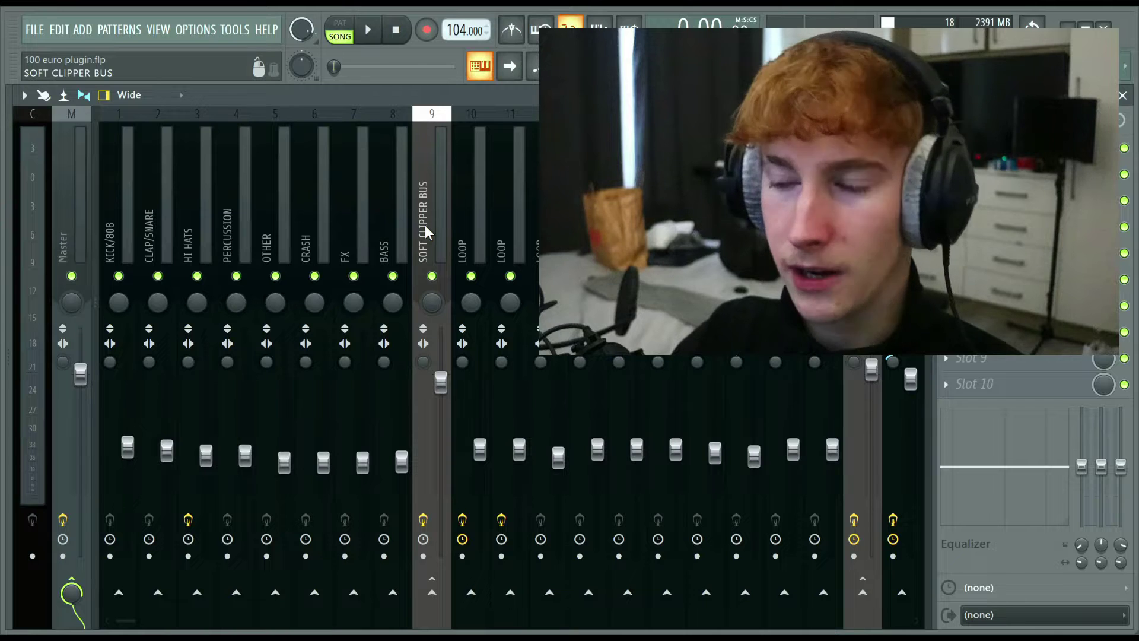
drag(471, 225, 822, 259)
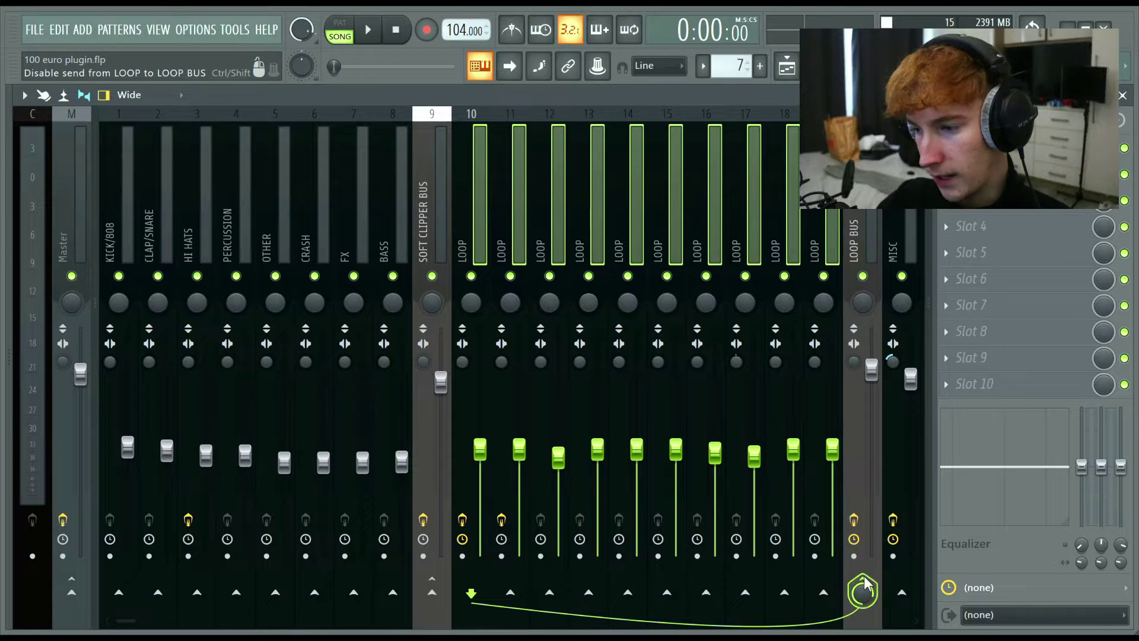
click(862, 229)
click(59, 274)
click(522, 226)
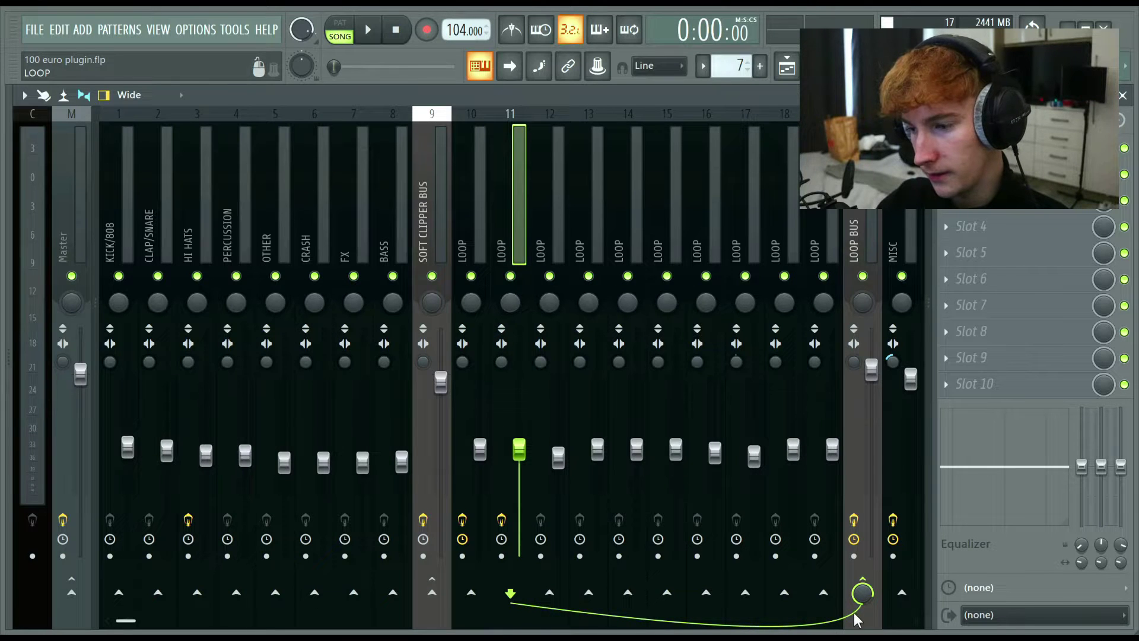
click(475, 237)
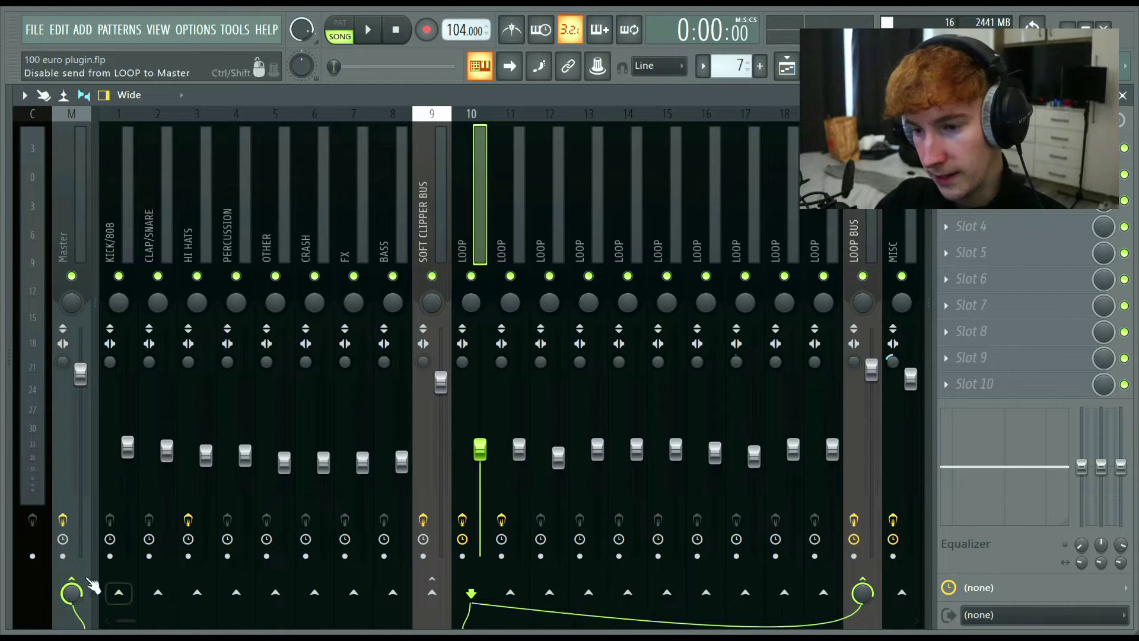
Step: Set SoundShifter Pitch on the LOOP BUS to -1 semitone and play the song to audition the transposition
click(853, 223)
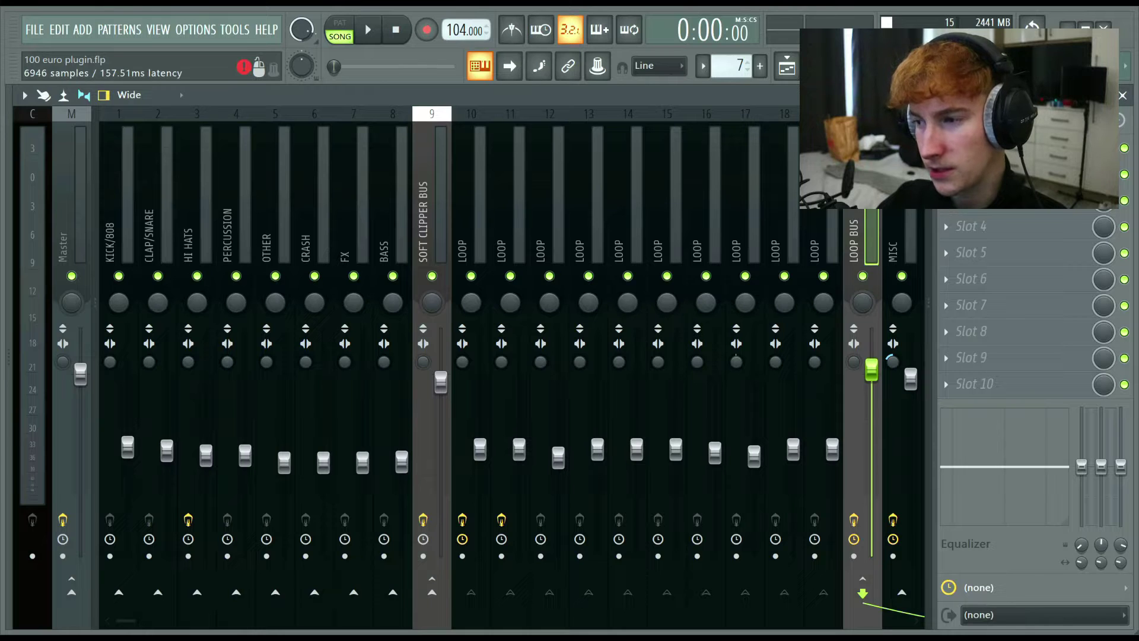
drag(165, 206, 439, 134)
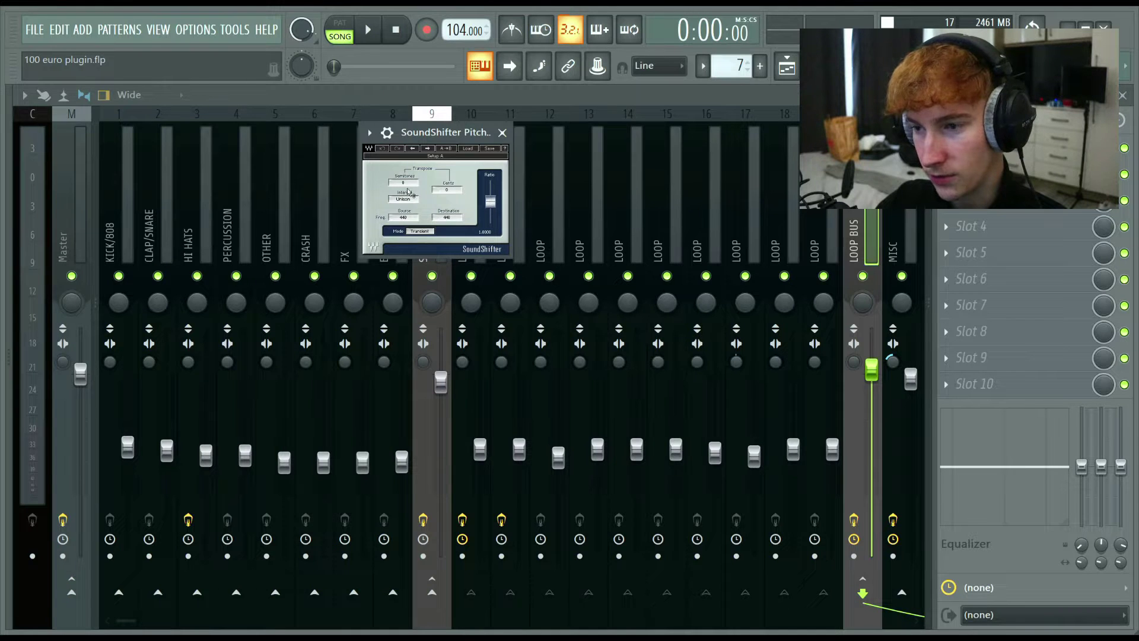
click(396, 37)
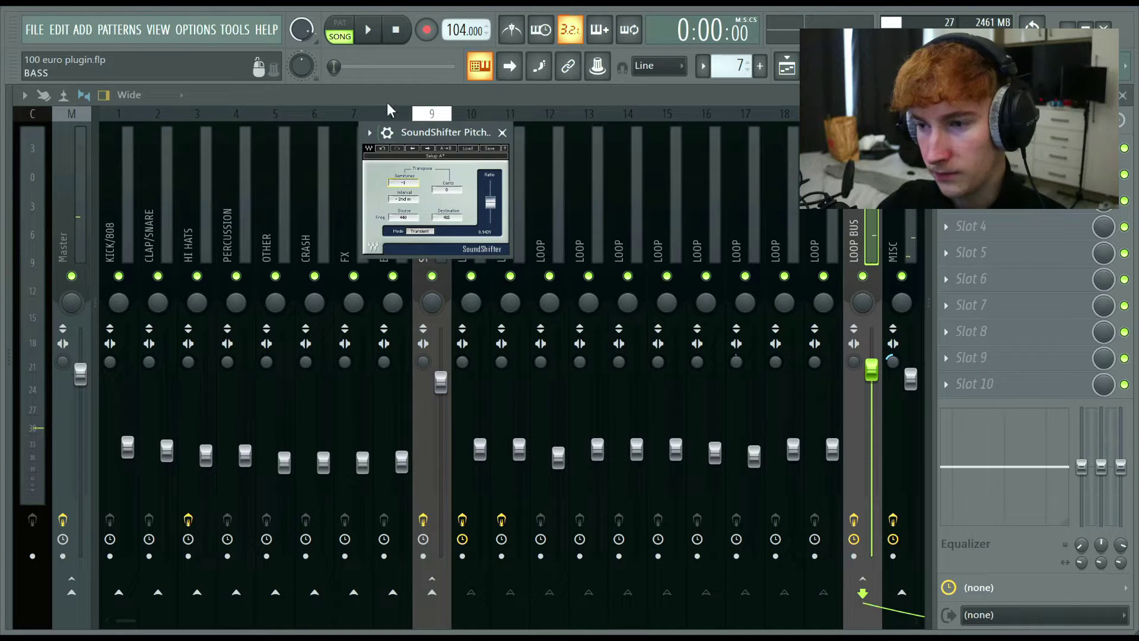
click(396, 31)
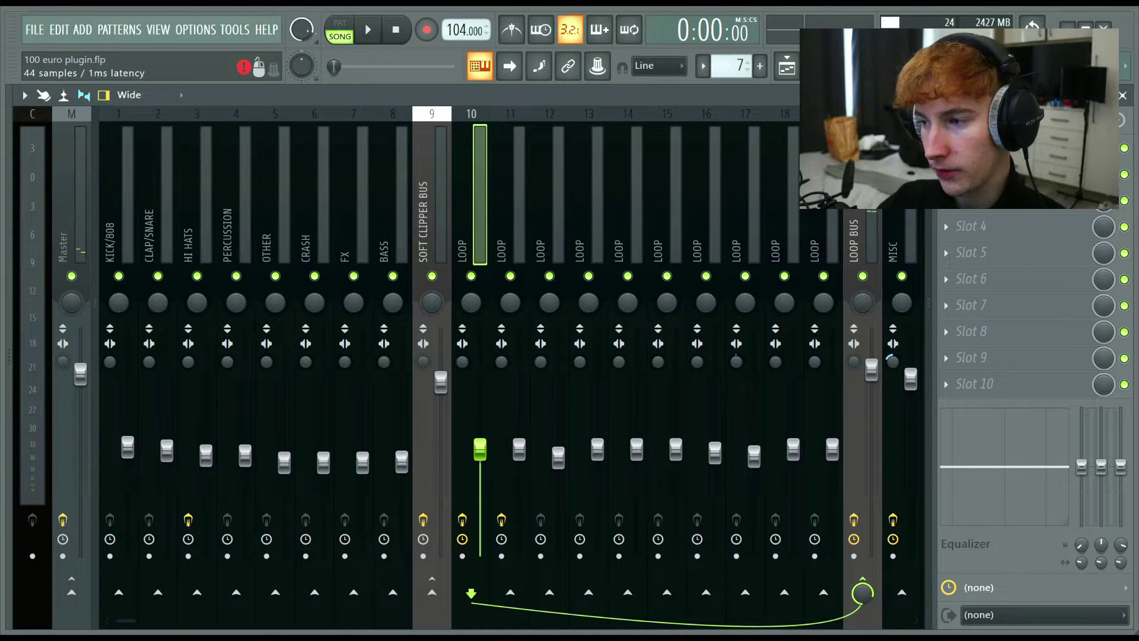
Step: Review the Fruity parametric EQ 2 settings on LOOP track 10
click(979, 148)
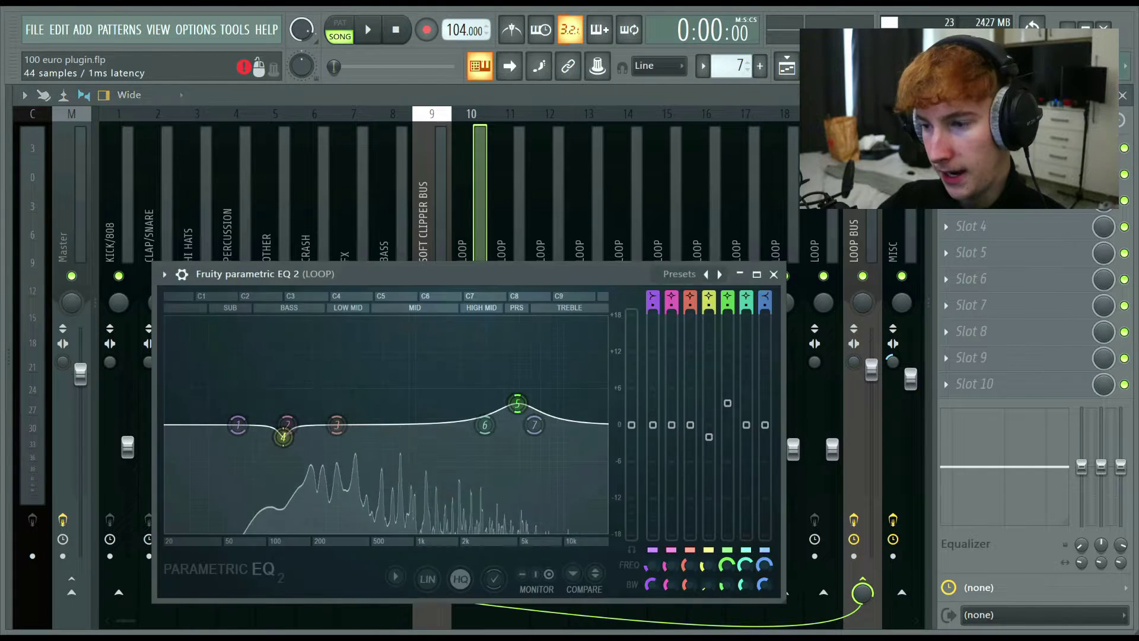
drag(505, 273, 556, 134)
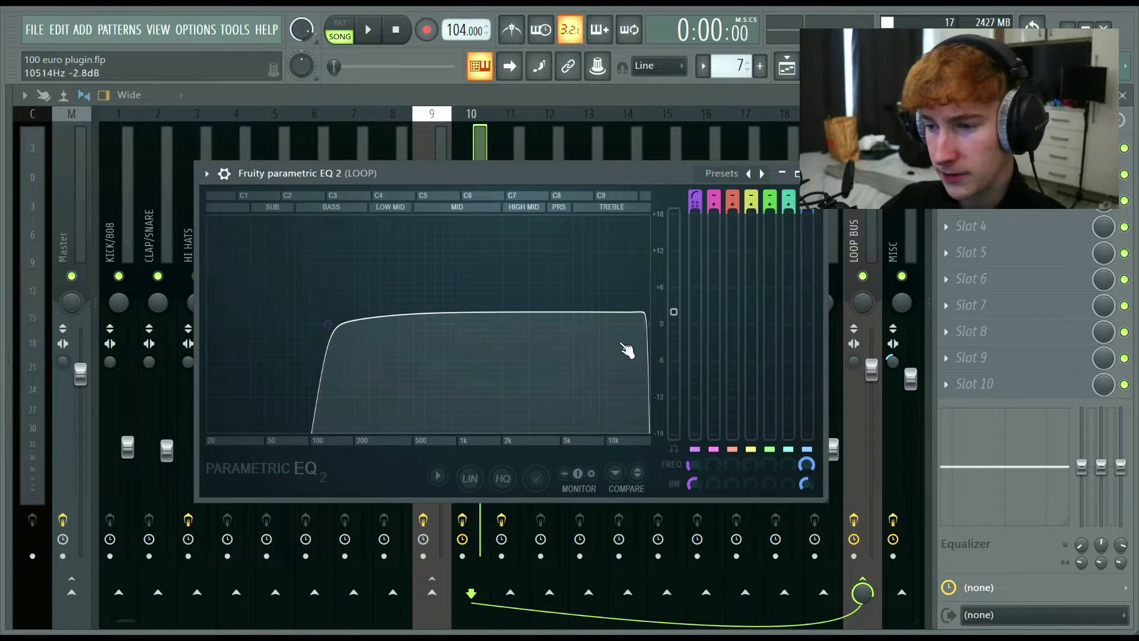
click(798, 173)
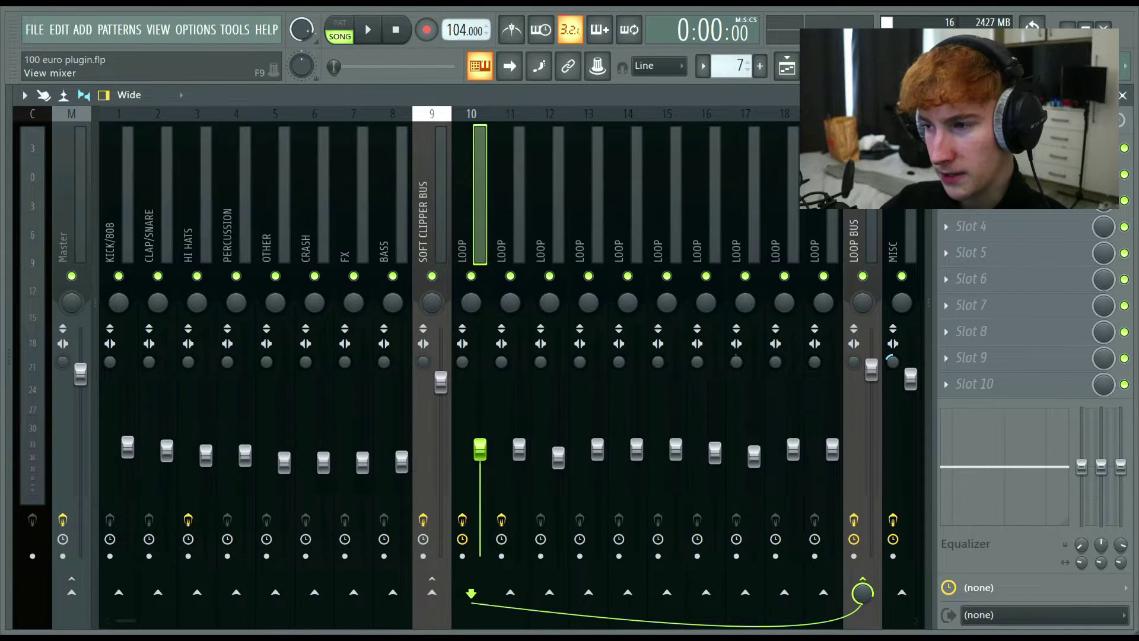
Step: Play the arrangement from just before bar 9 to hear the loops, checking the mixer levels and the playlist
click(875, 66)
scroll(297, 333, down, 2)
scroll(315, 403, down, 2)
scroll(330, 383, up, 1)
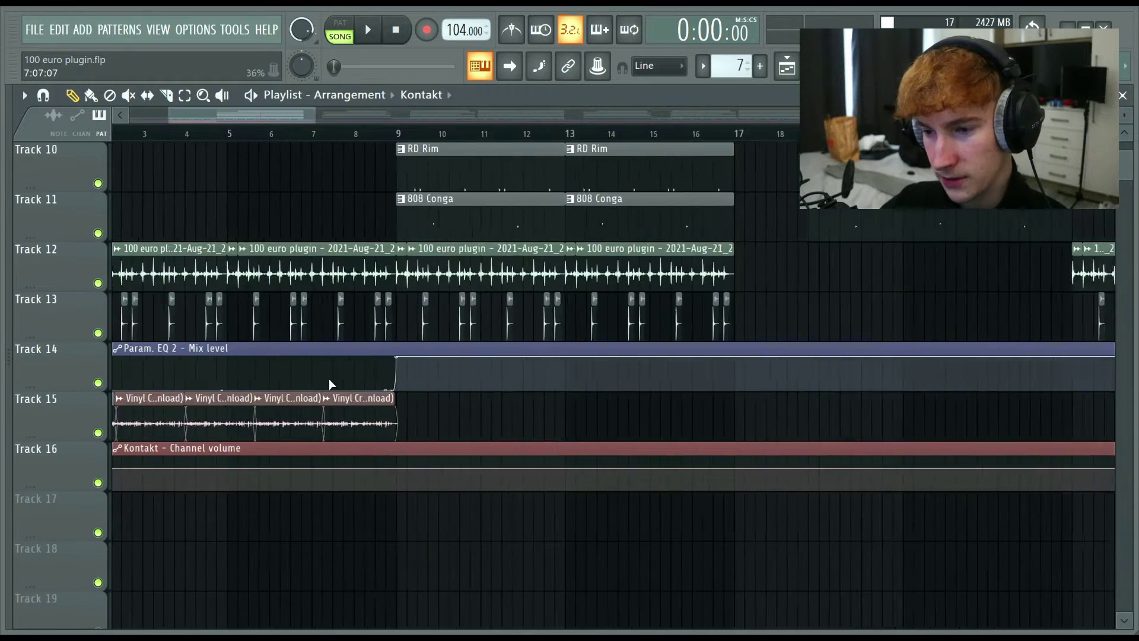
scroll(374, 374, up, 6)
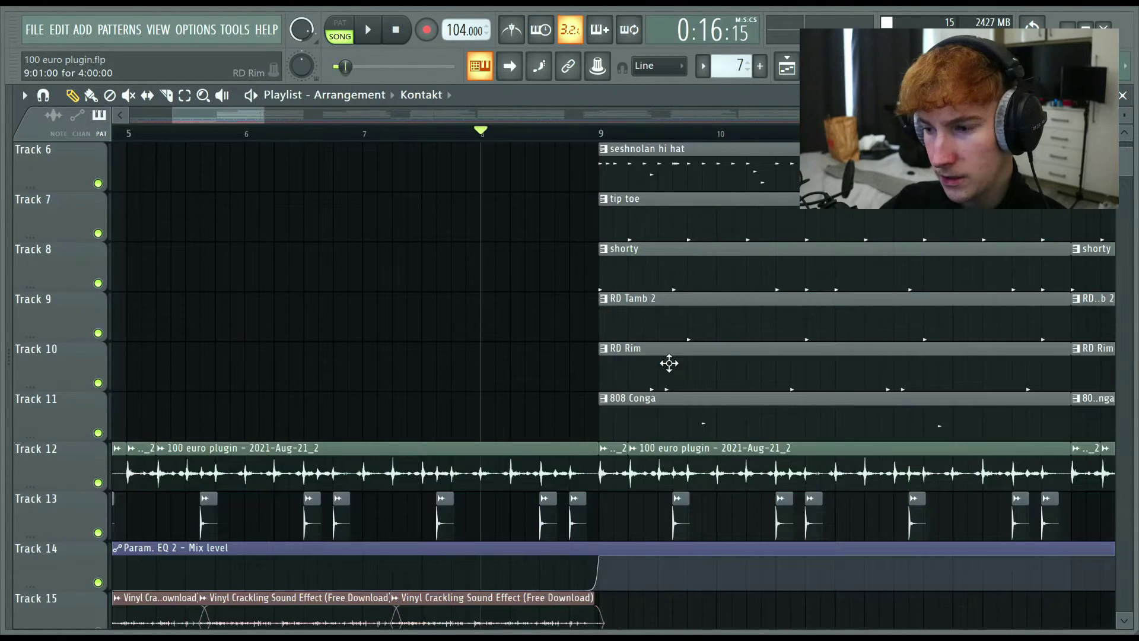
scroll(701, 367, up, 1)
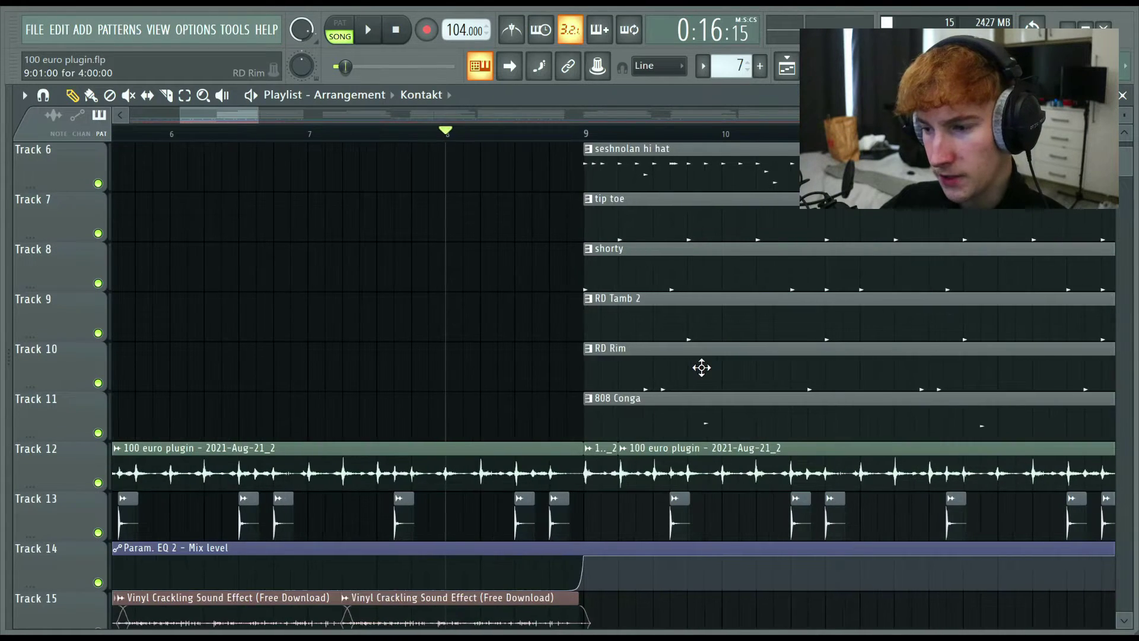
key(space)
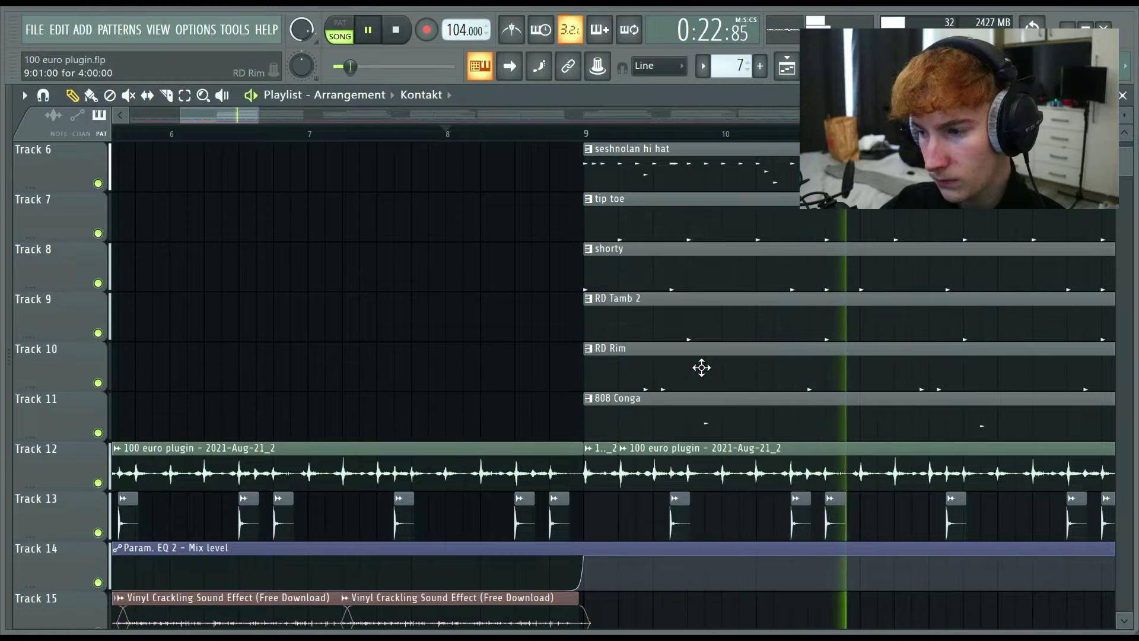
key(space)
click(875, 66)
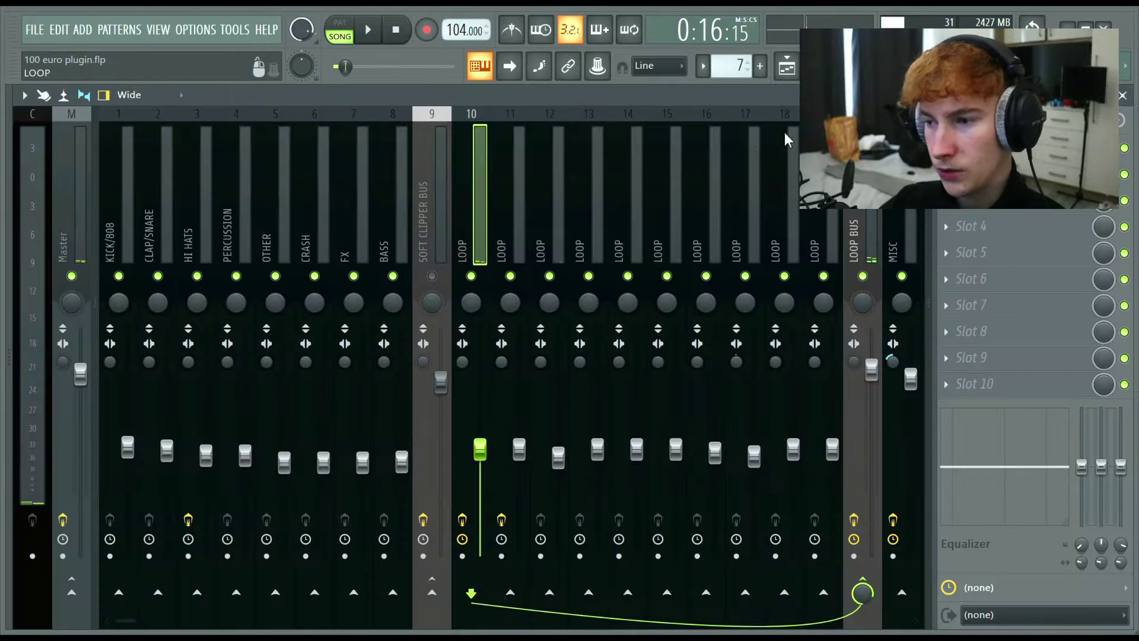
key(F9)
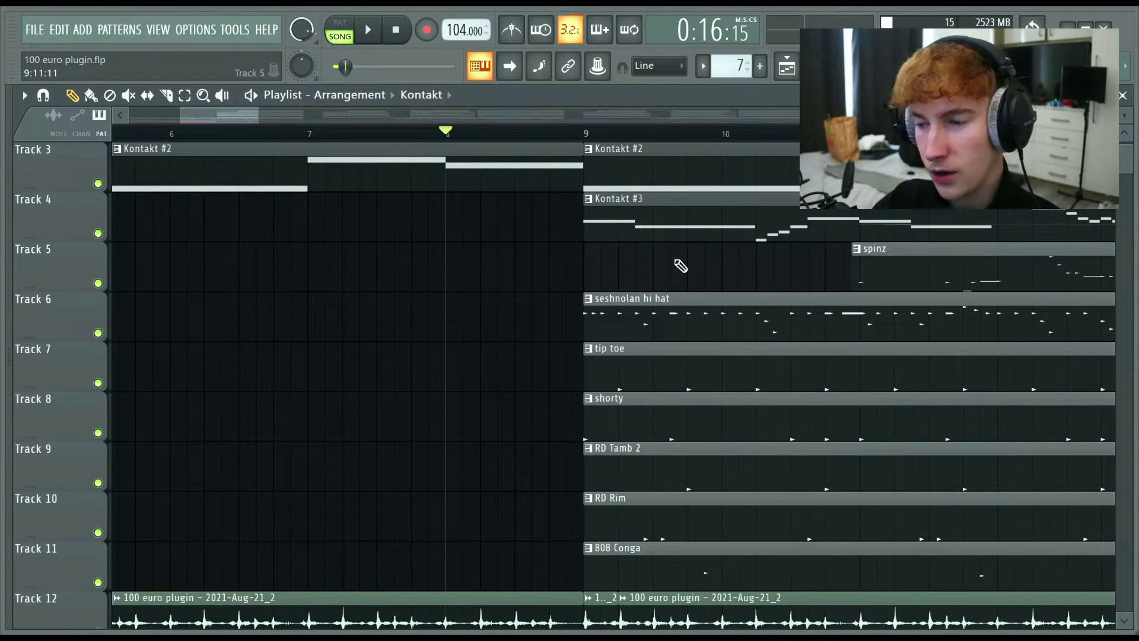
Step: Listen to LOOP track 11 soloed and examine the low and high cuts in its Fruity parametric EQ 2
scroll(671, 256, down, 4)
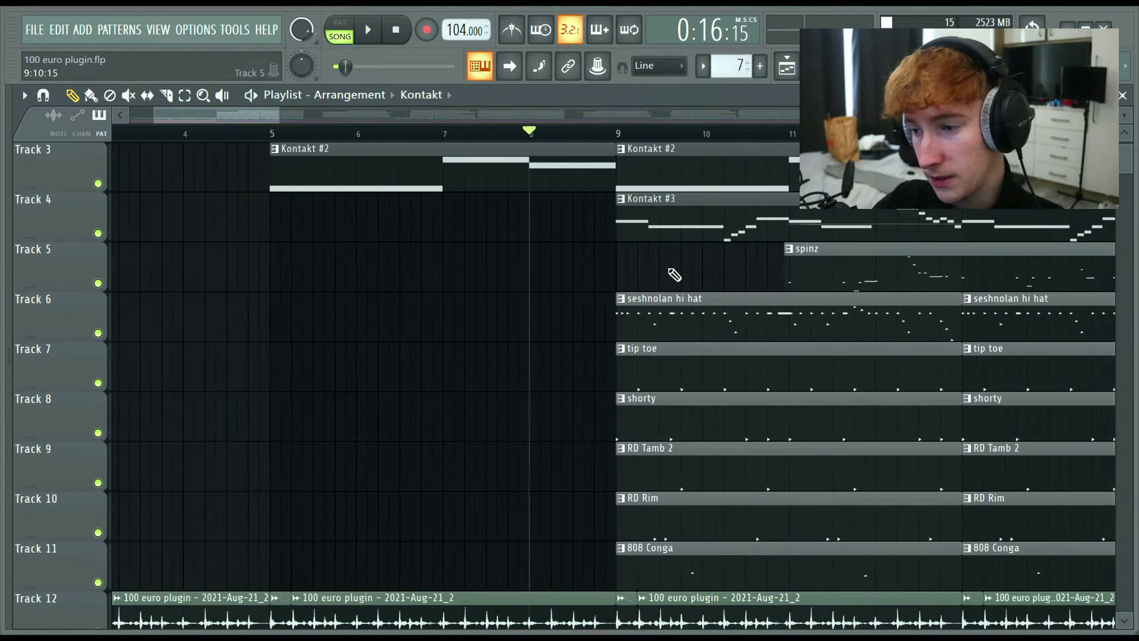
key(F9)
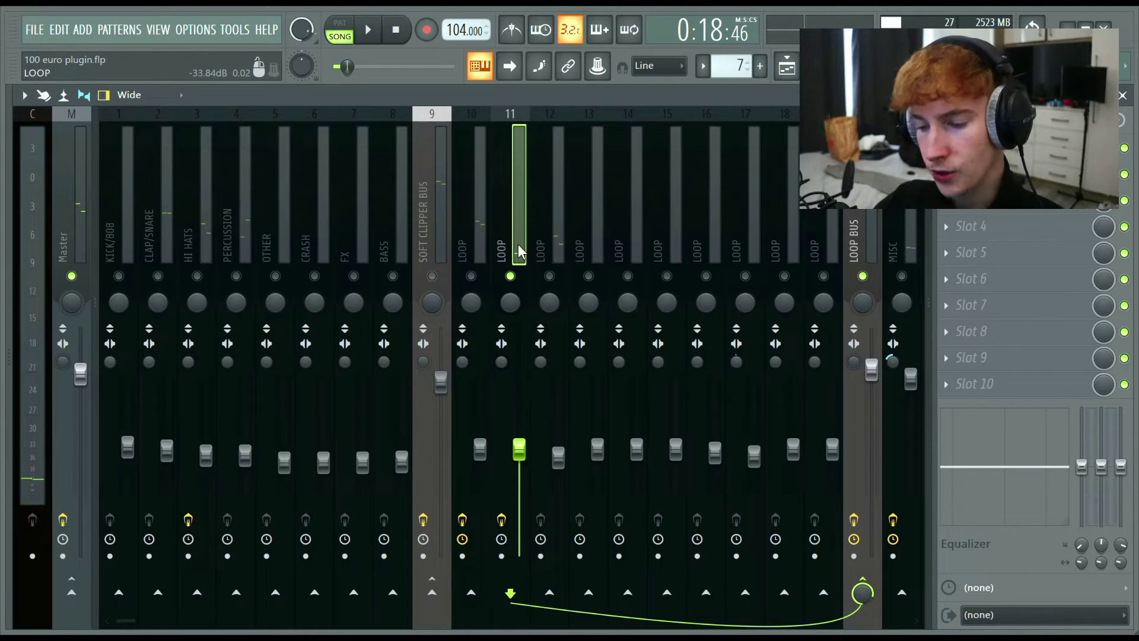
key(space)
click(997, 148)
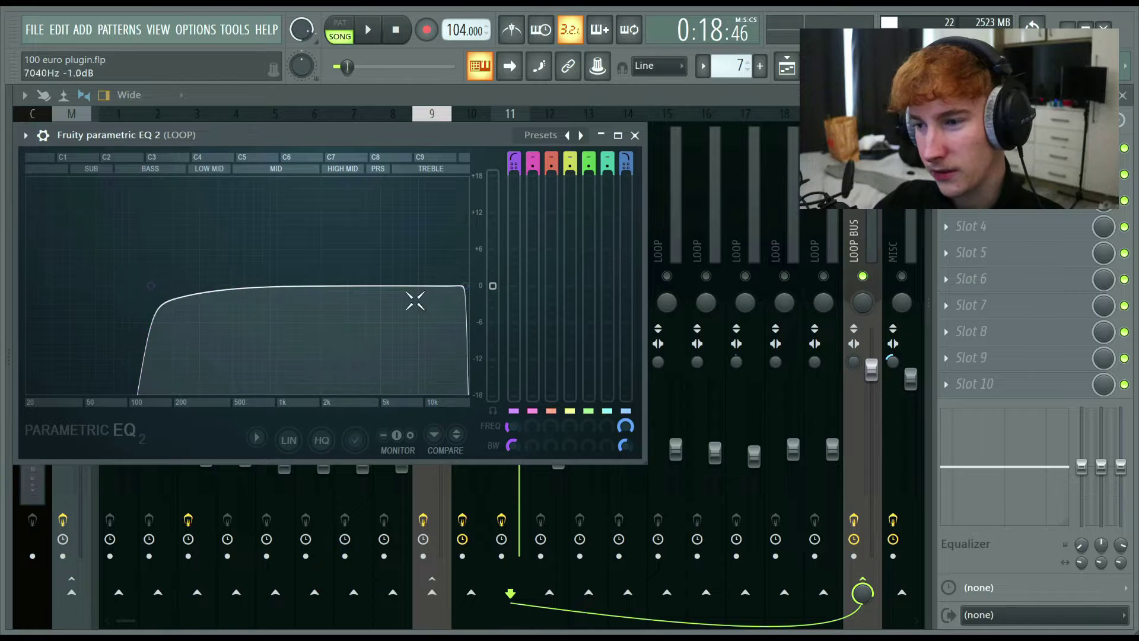
key(Escape)
Step: Solo LOOP track 12 and play the arrangement from bar 9
click(552, 244)
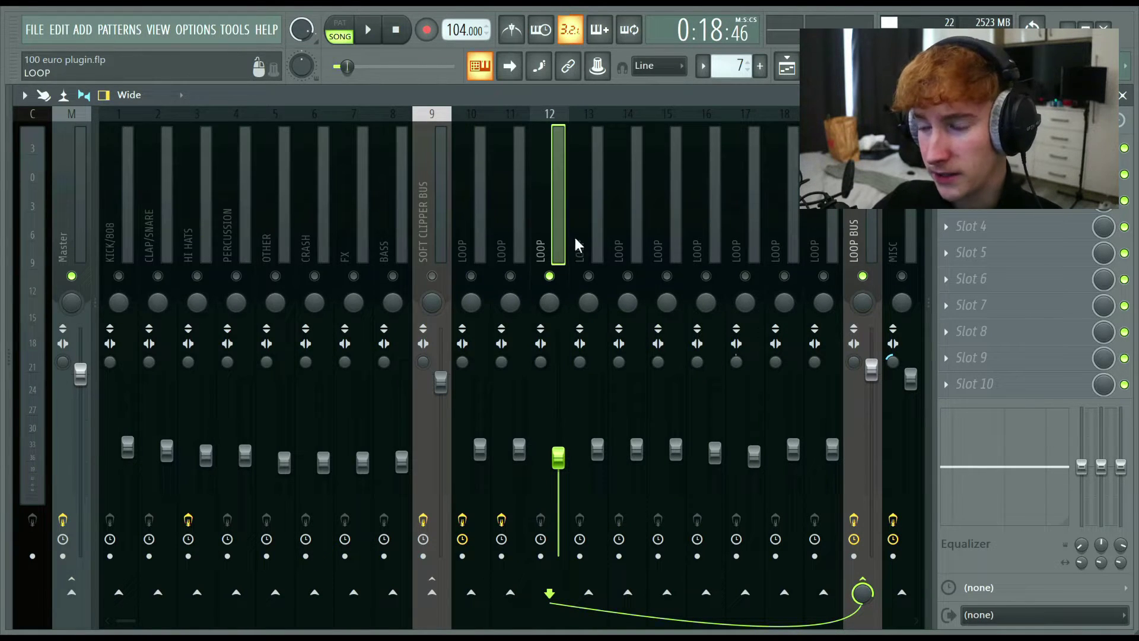
key(F9)
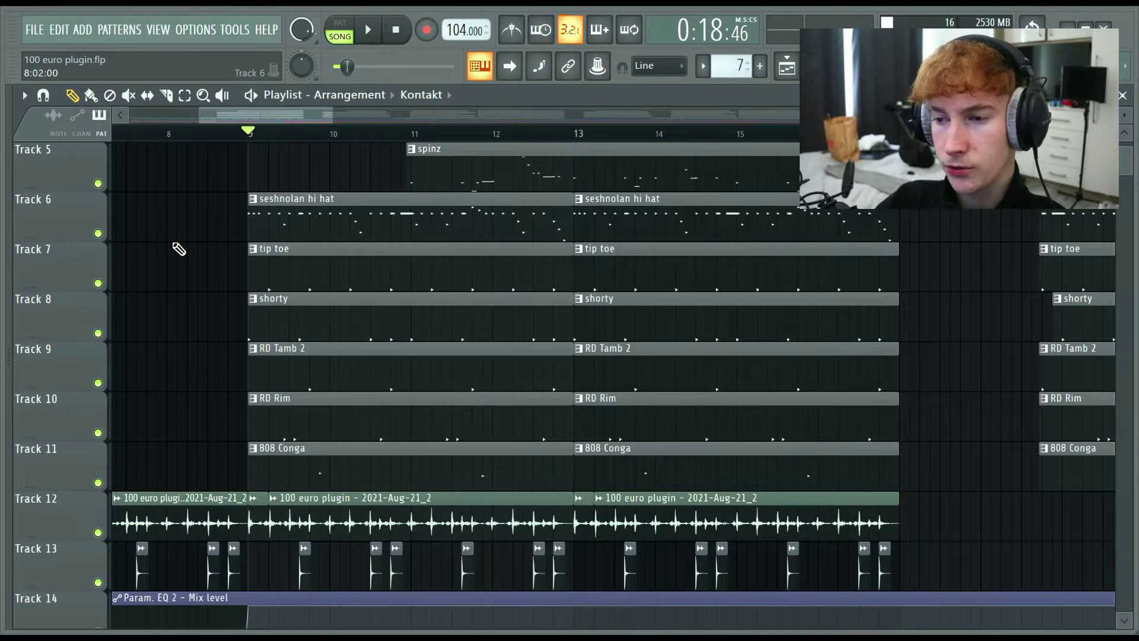
key(space)
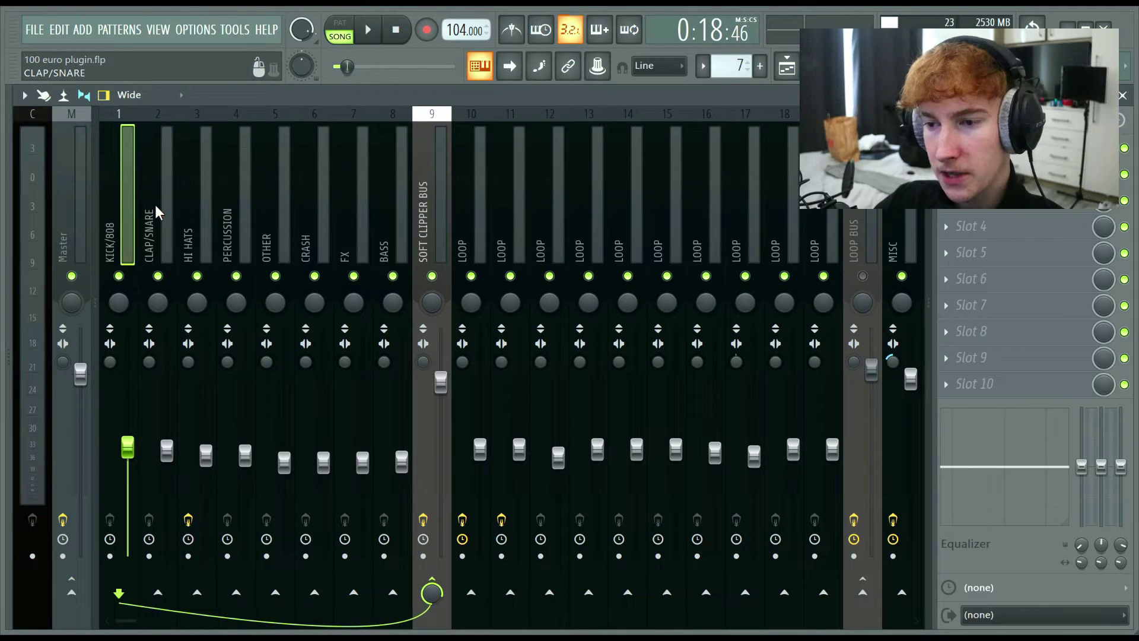
Step: Examine the routing of tracks 1 to 8 to the SOFT CLIPPER BUS and the settings of its parametric EQ and soft clipper
drag(155, 204, 388, 233)
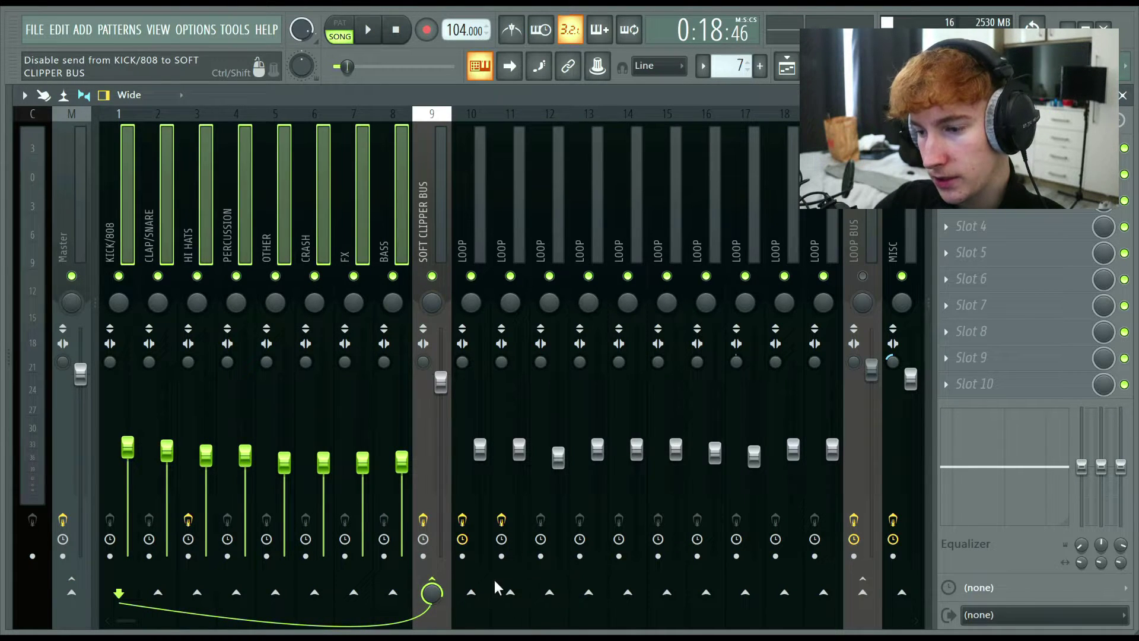
click(422, 200)
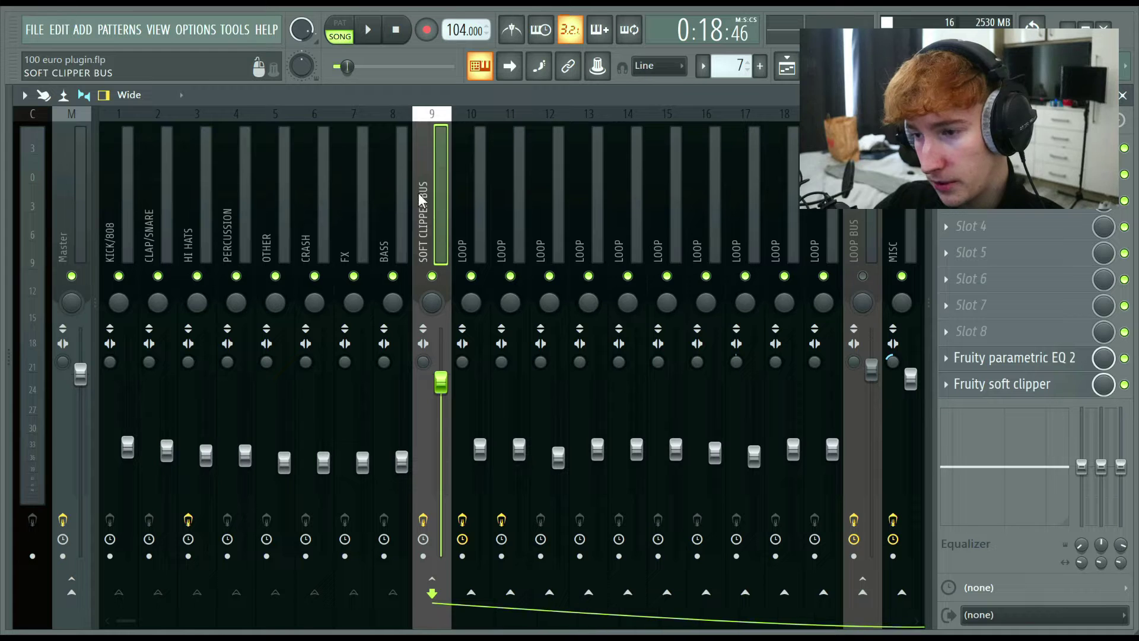
click(1007, 368)
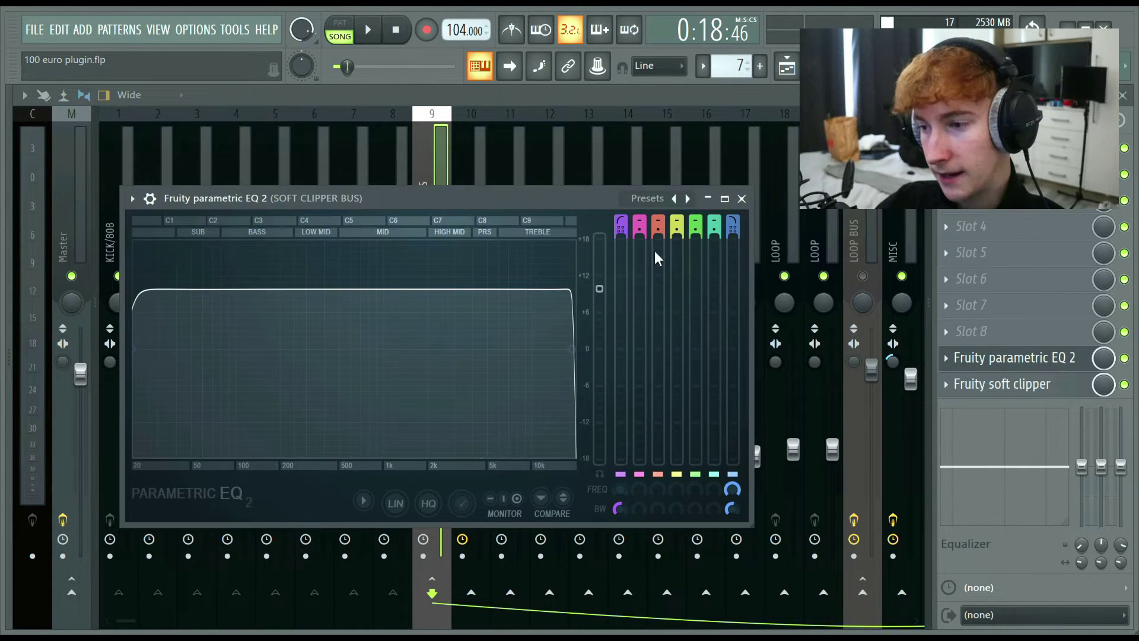
click(742, 199)
click(949, 385)
drag(287, 251, 341, 236)
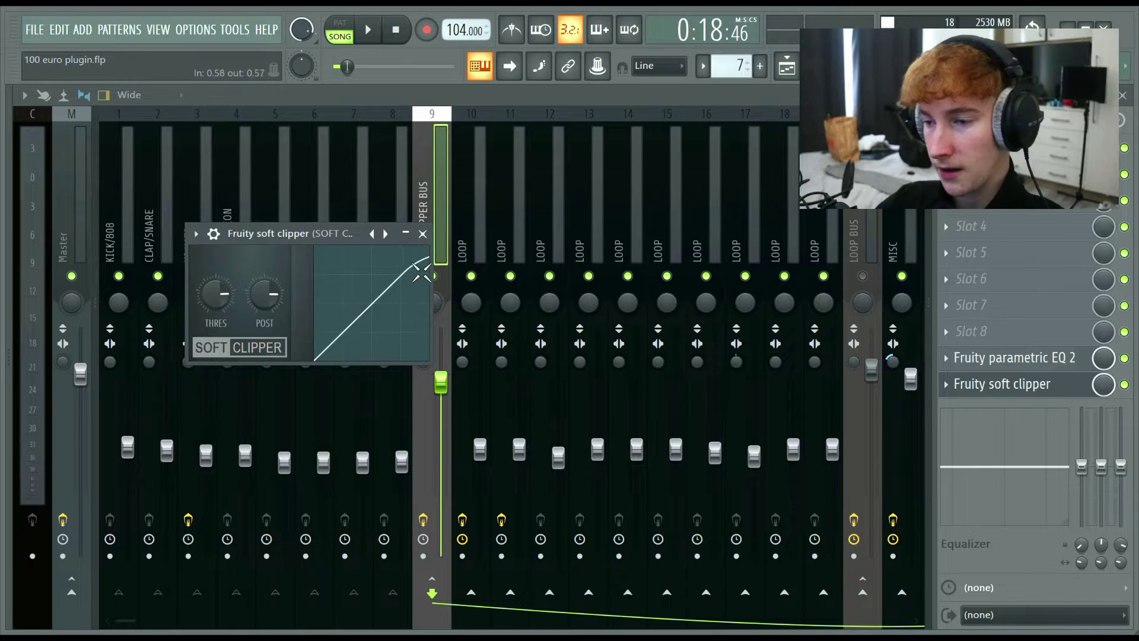
Step: Compare the SOFT CLIPPER BUS during playback with its Fruity parametric EQ 2 main level at 0.0 dB and raised to 14.9 dB
click(985, 368)
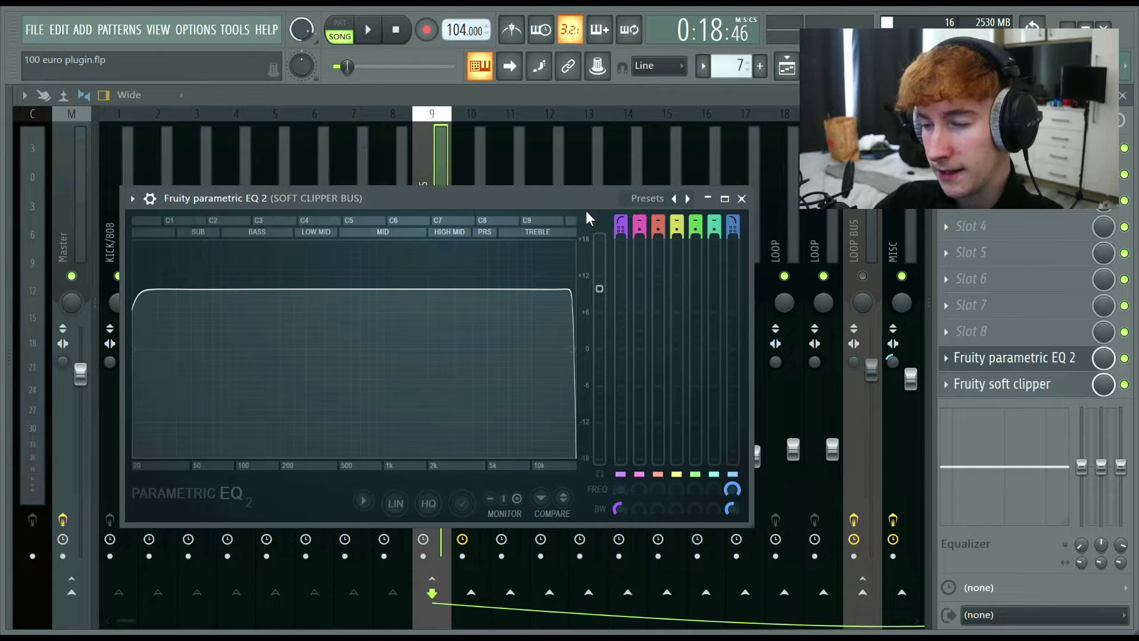
drag(602, 289, 600, 350)
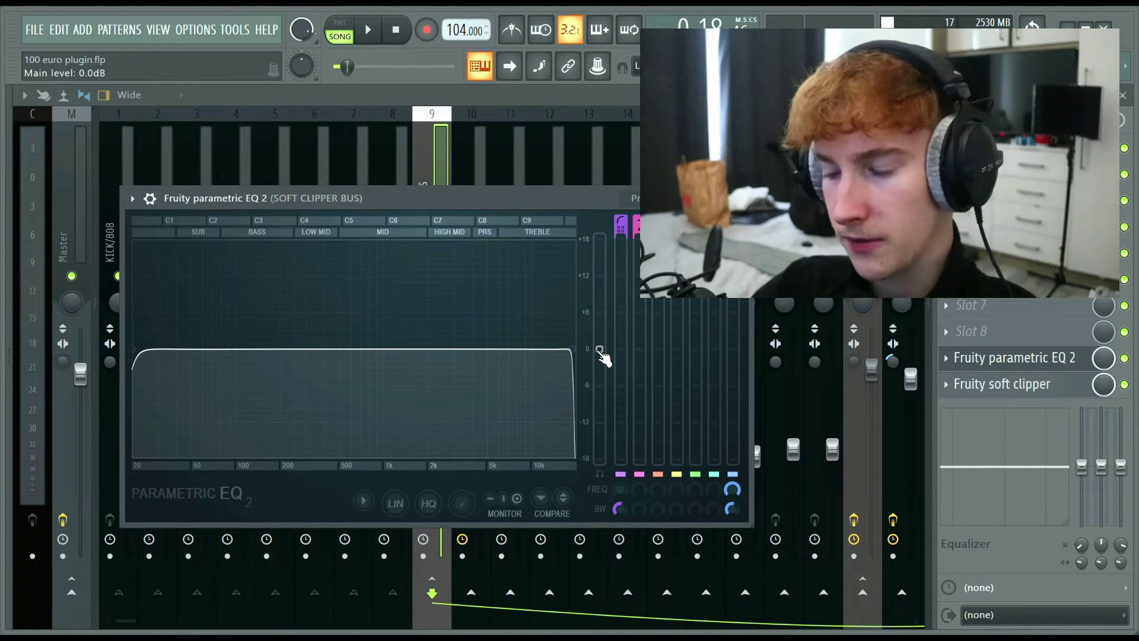
key(space)
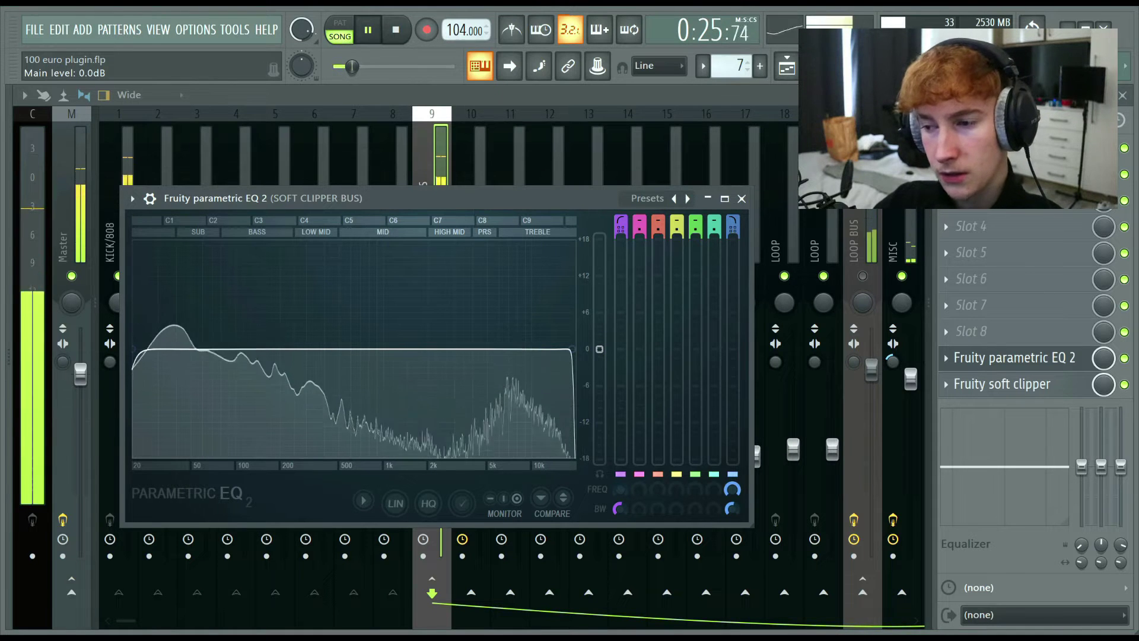
drag(599, 349, 599, 257)
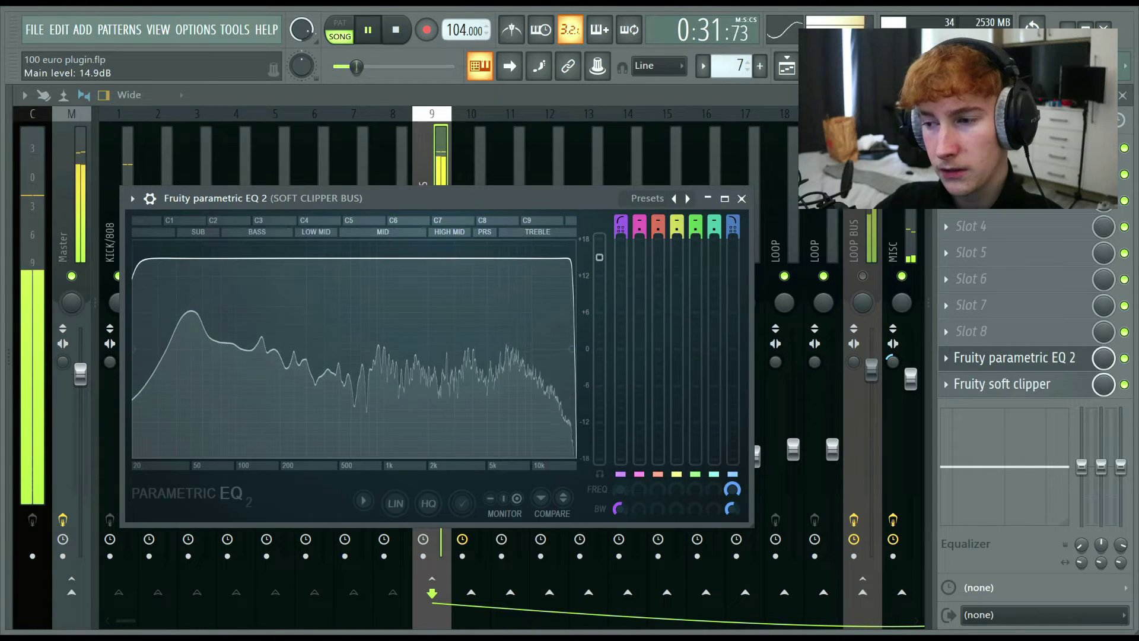
key(space)
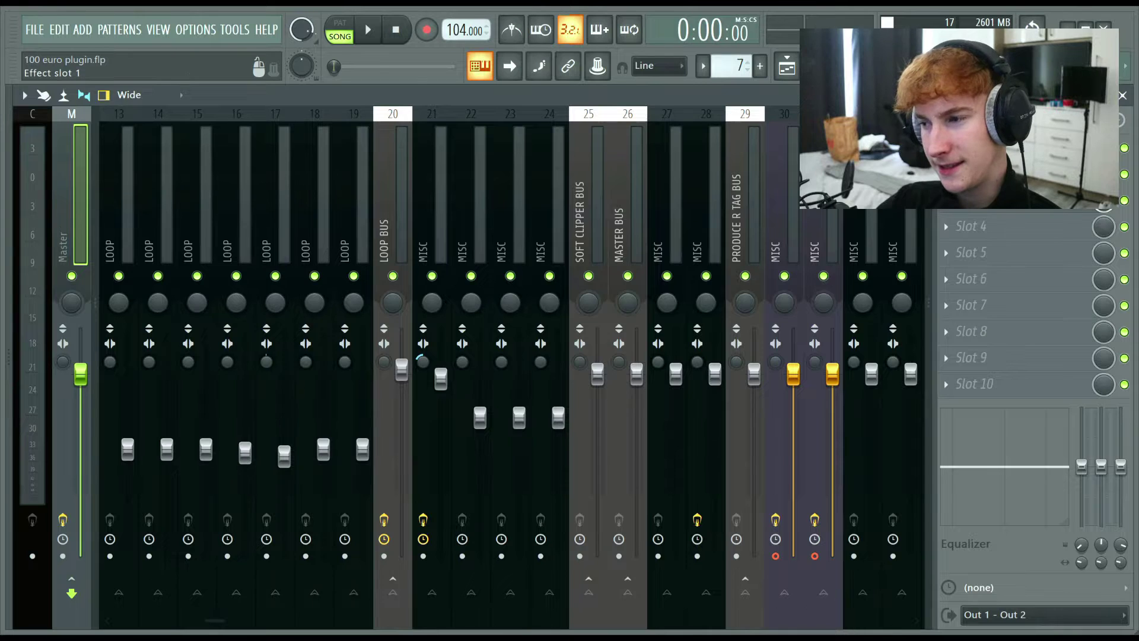
Step: Examine the Fruity parametric EQ 2 and FabFilter Pro-Q 2 settings on the Master track
click(988, 148)
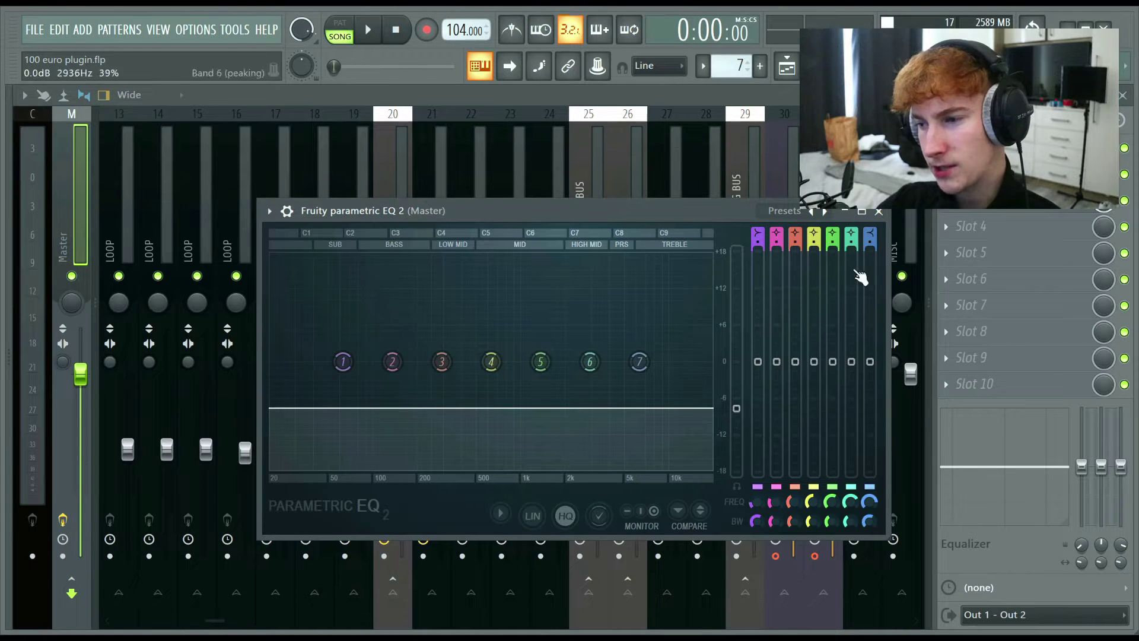
click(880, 212)
click(988, 174)
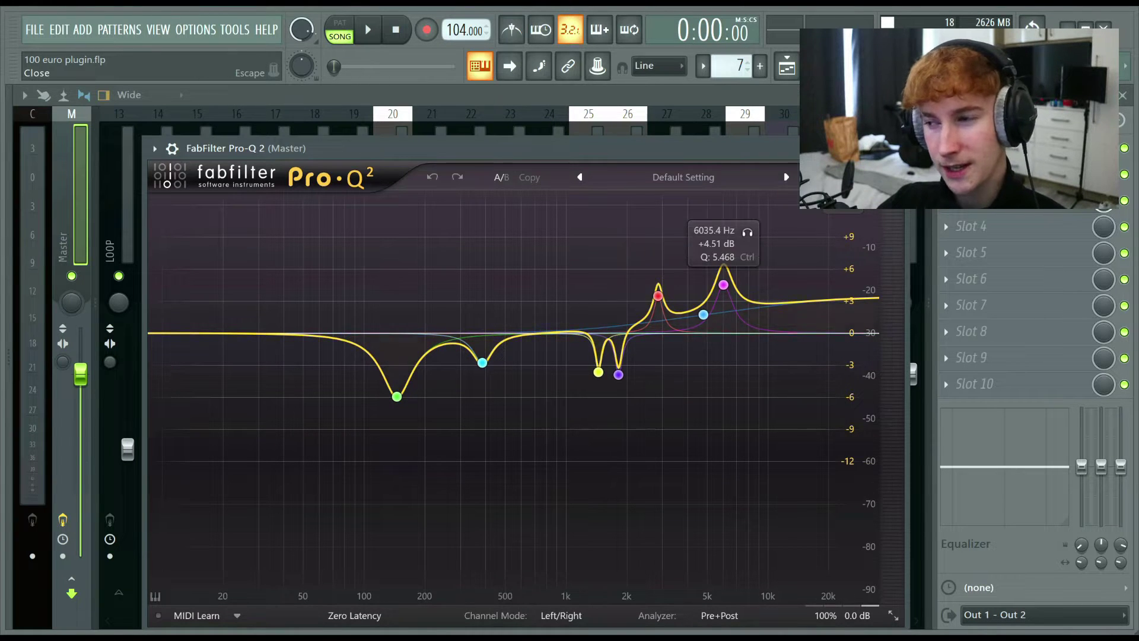
click(897, 148)
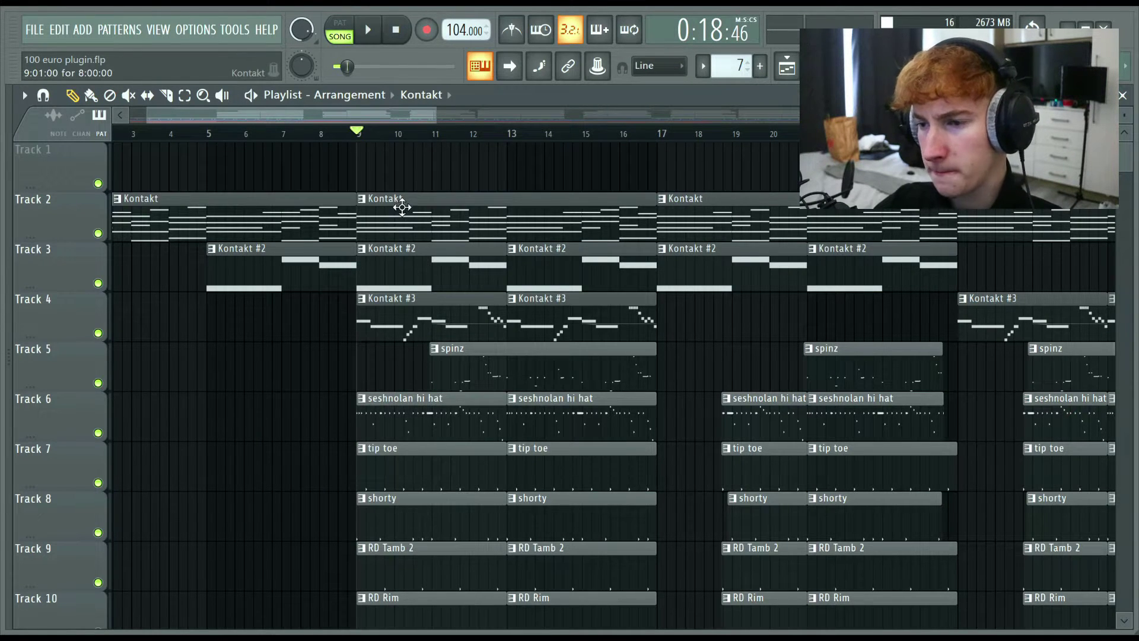
Step: Turn off the master EQ of RC-20 Retro Color on the LOOP BUS
scroll(426, 170, up, 1)
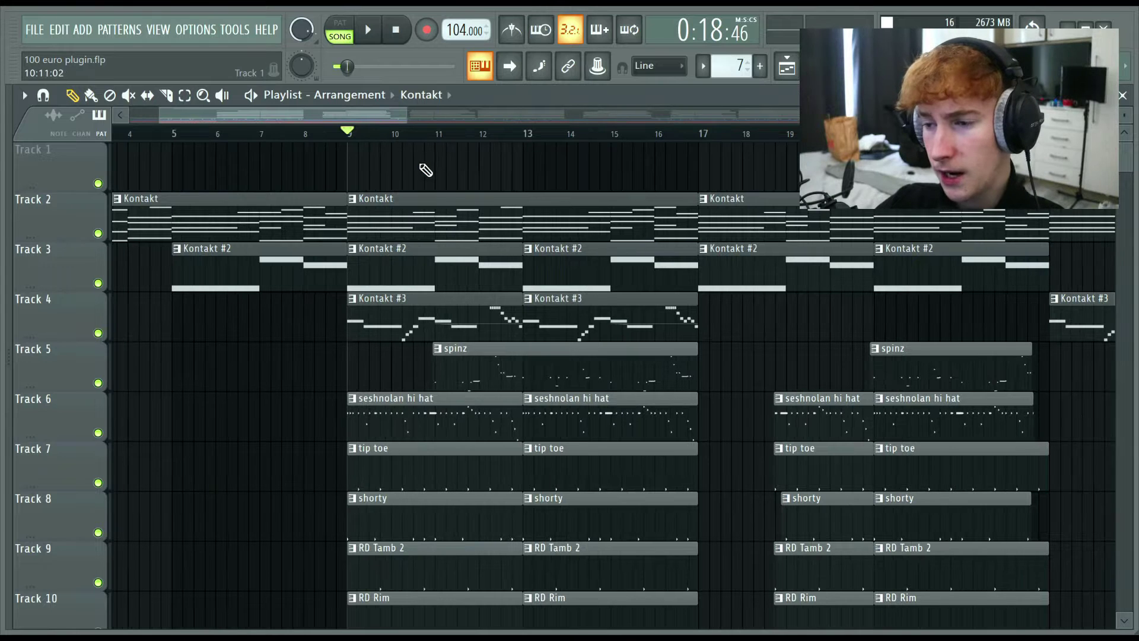
key(F9)
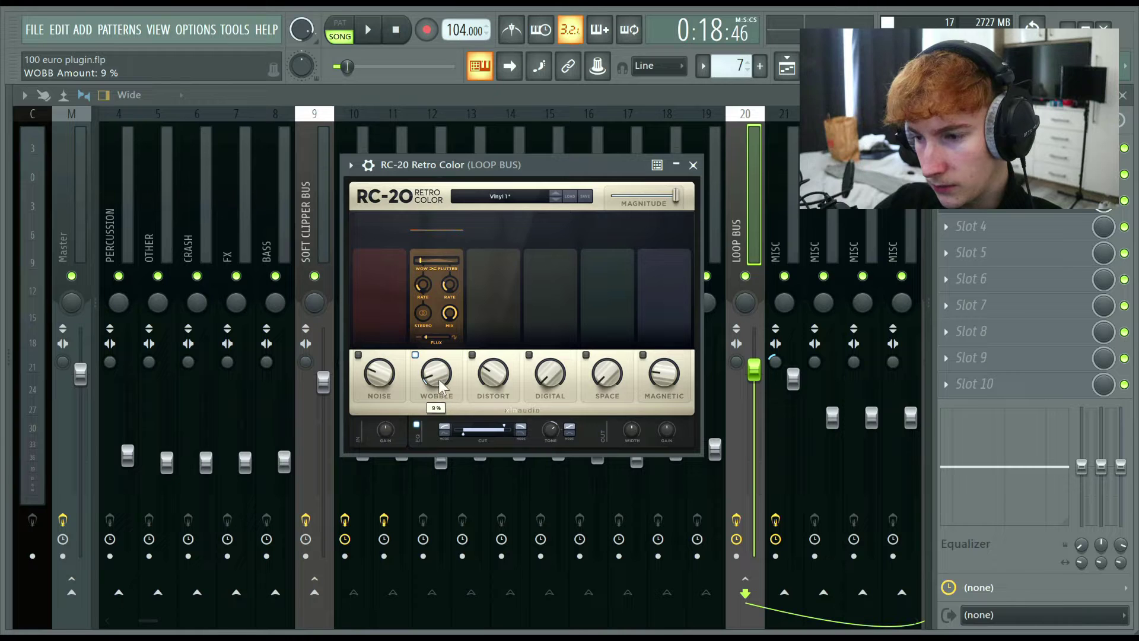
click(417, 426)
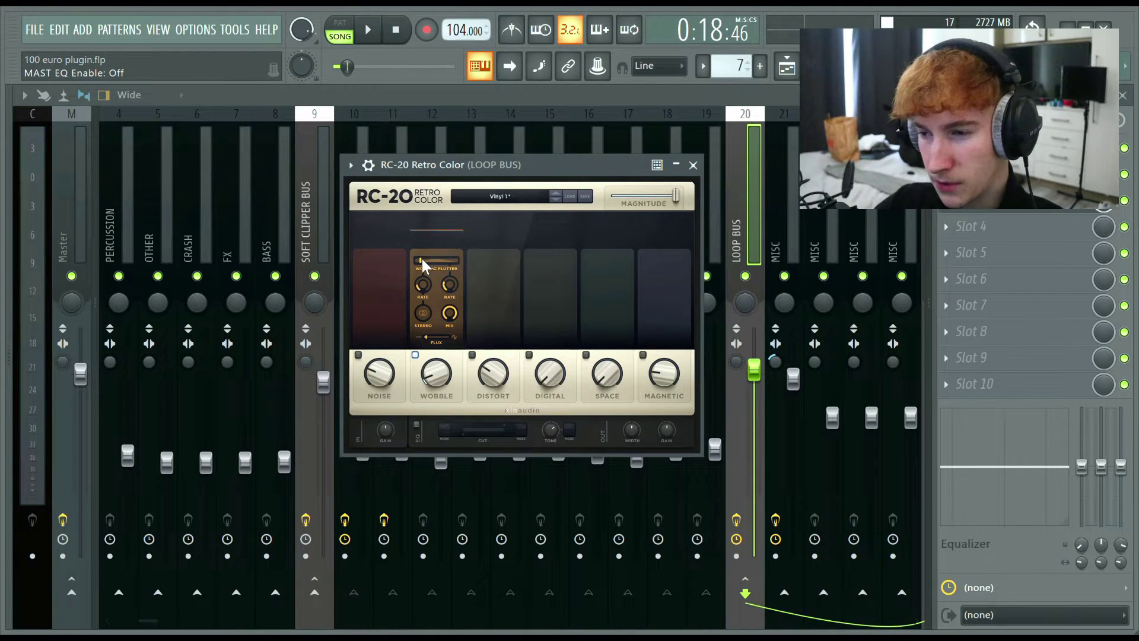
Step: Adjust the wow and flutter controls of the Wobble module in RC-20 Retro Color and audition them during playback
drag(421, 265, 428, 282)
click(427, 303)
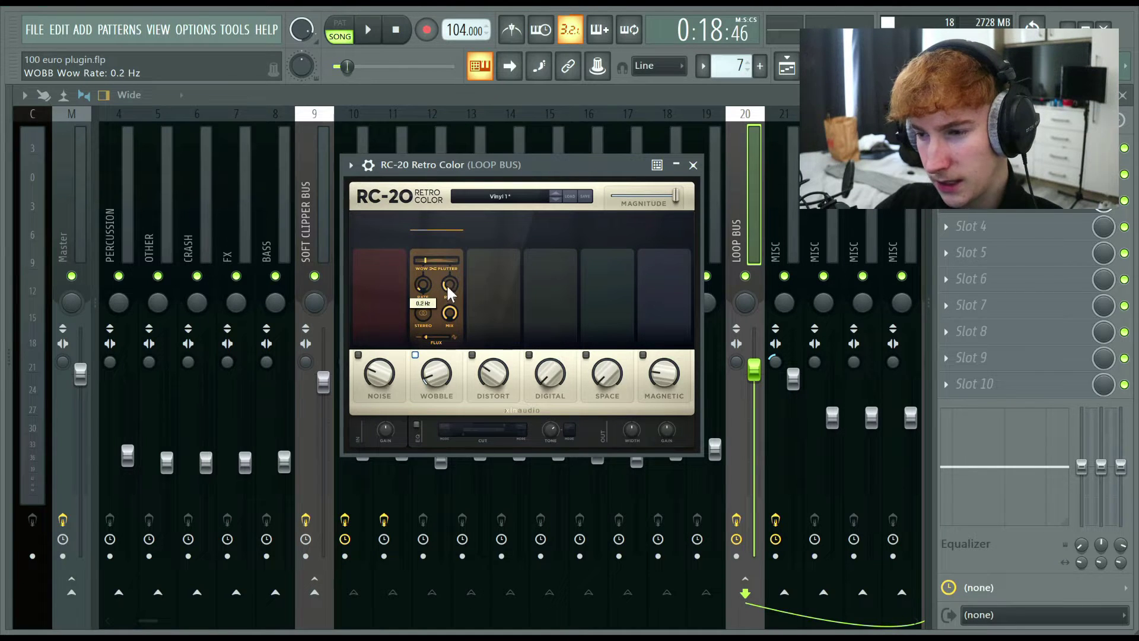
drag(449, 292, 454, 305)
key(space)
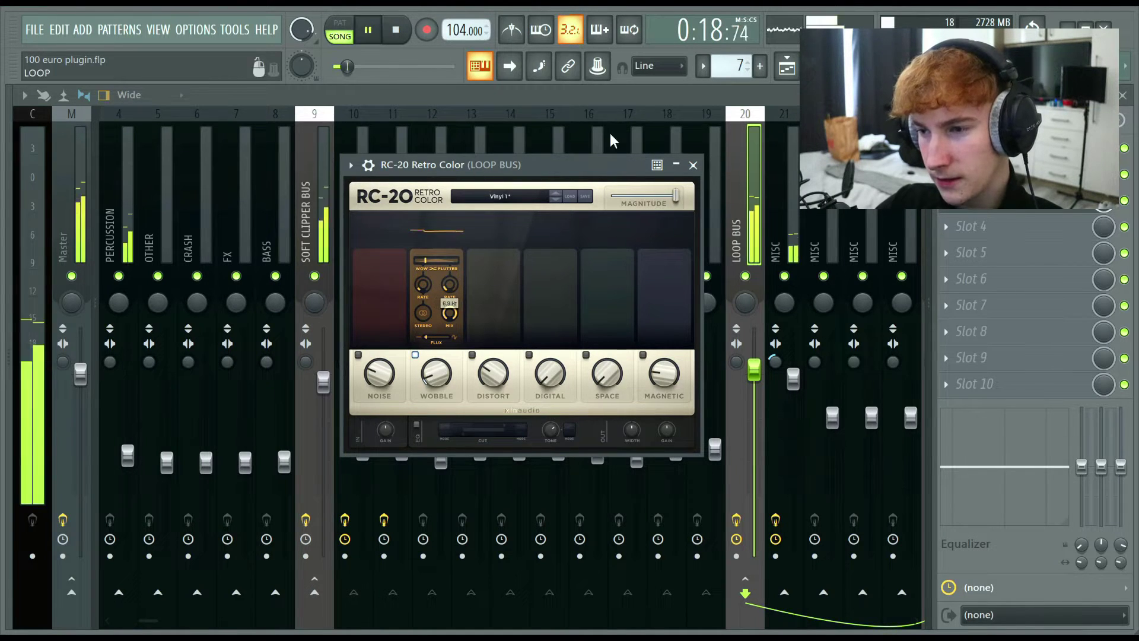
mouse_move(428, 377)
mouse_down()
mouse_move(442, 359)
mouse_move(437, 401)
mouse_move(439, 381)
mouse_up()
key(space)
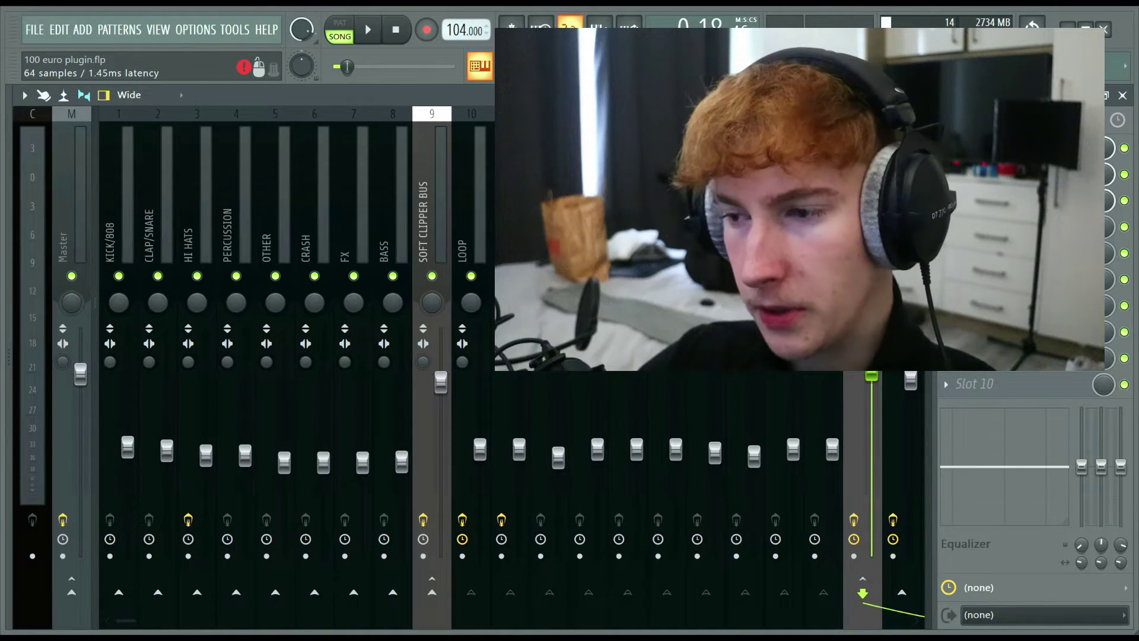
Step: Examine the routing of LOOP tracks 10 to 19 to the LOOP BUS
drag(480, 242, 815, 242)
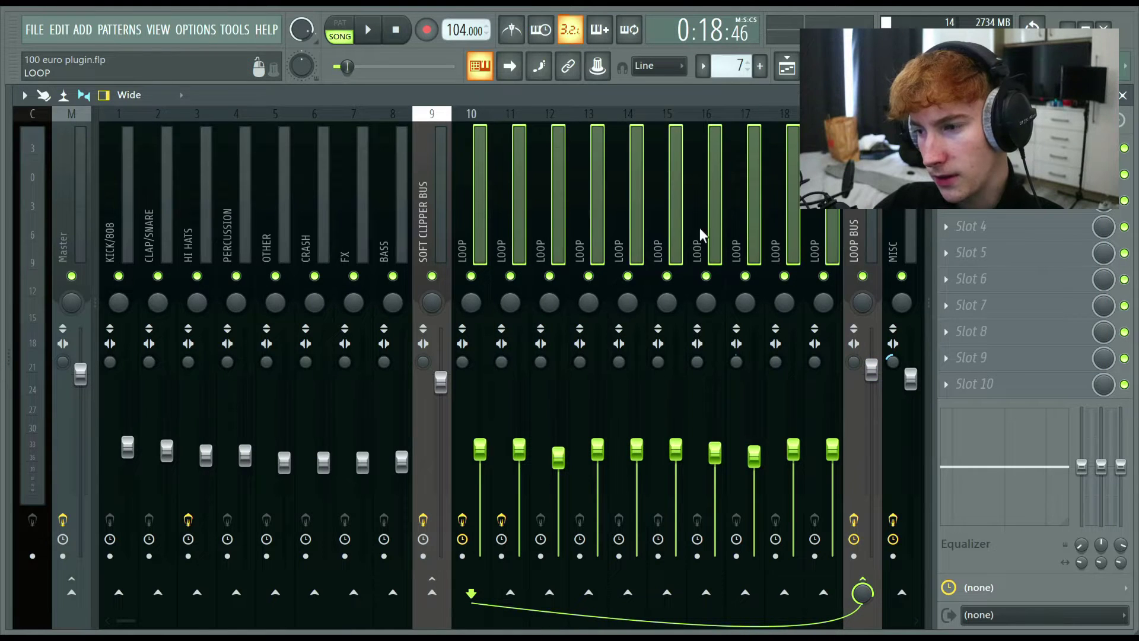
click(510, 228)
click(482, 228)
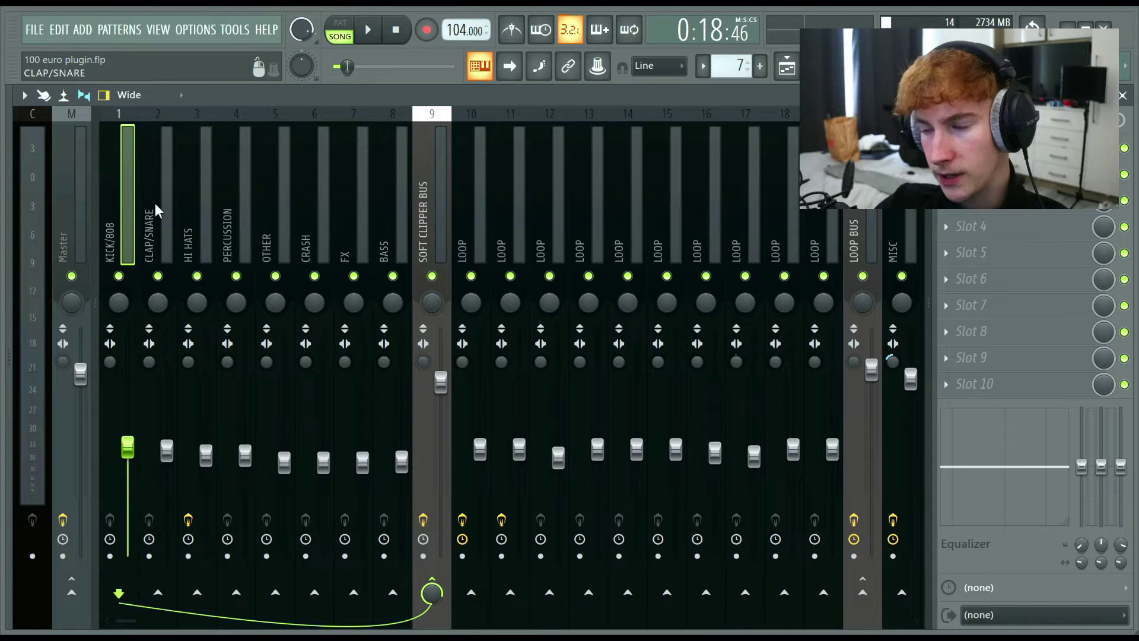
Step: Review the arrangement in the playlist and play it from bar 9 while watching the mixer track levels
key(F5)
scroll(397, 206, down, 2)
scroll(292, 219, up, 3)
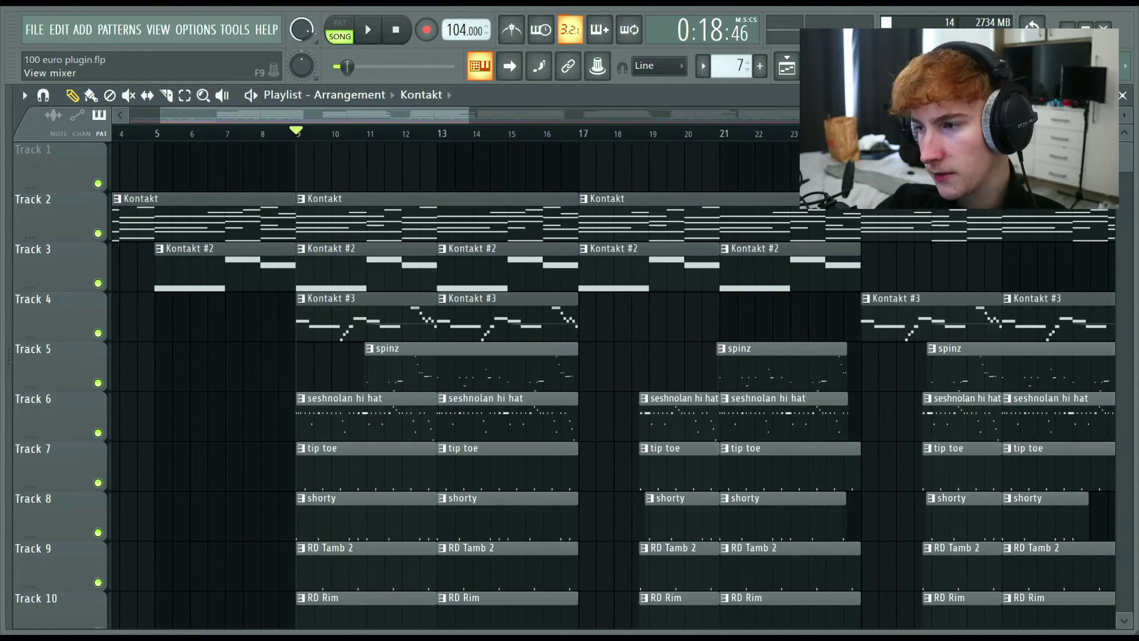
key(F9)
key(space)
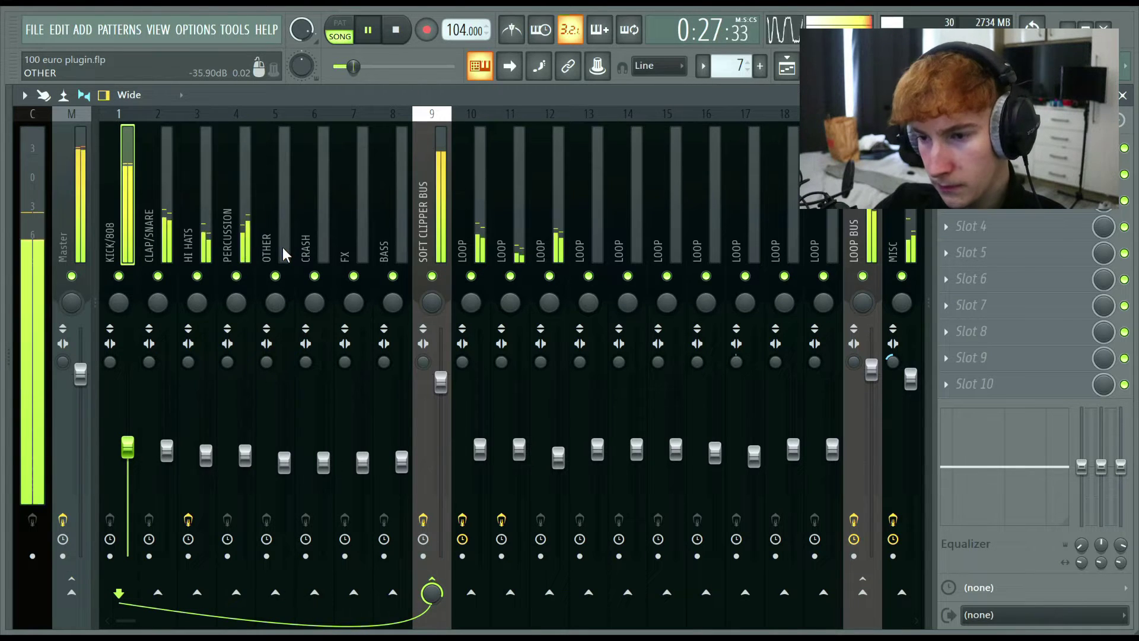
key(space)
Step: Raise the volume of drum tracks 2 to 8, CLAP/SNARE through BASS, slightly as a group
drag(171, 236, 398, 236)
drag(171, 452, 168, 439)
click(190, 231)
Step: During playback, raise the CLAP/SNARE volume to about 68%, the HI HATS volume, and the PERCUSSION volume to about 63%
click(162, 246)
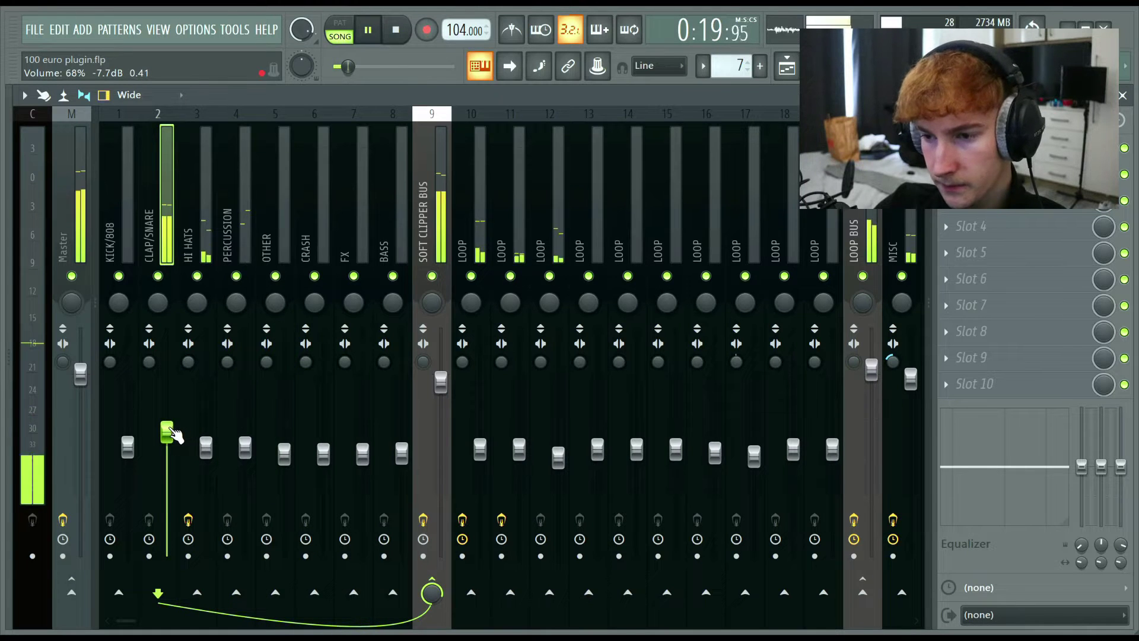
drag(177, 441, 245, 440)
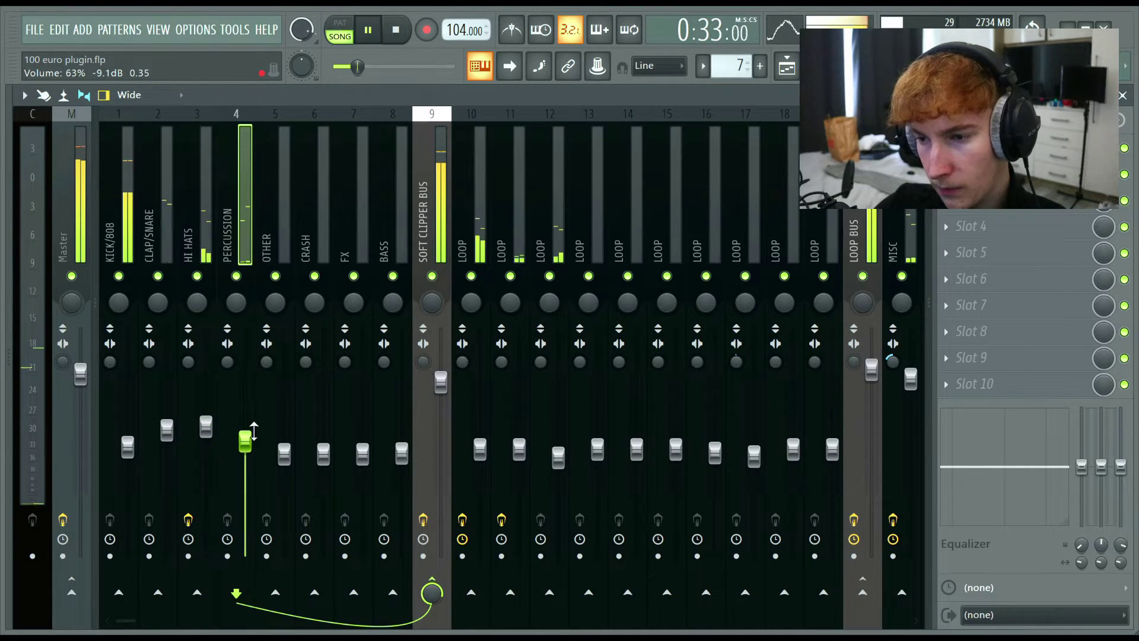
click(158, 226)
key(space)
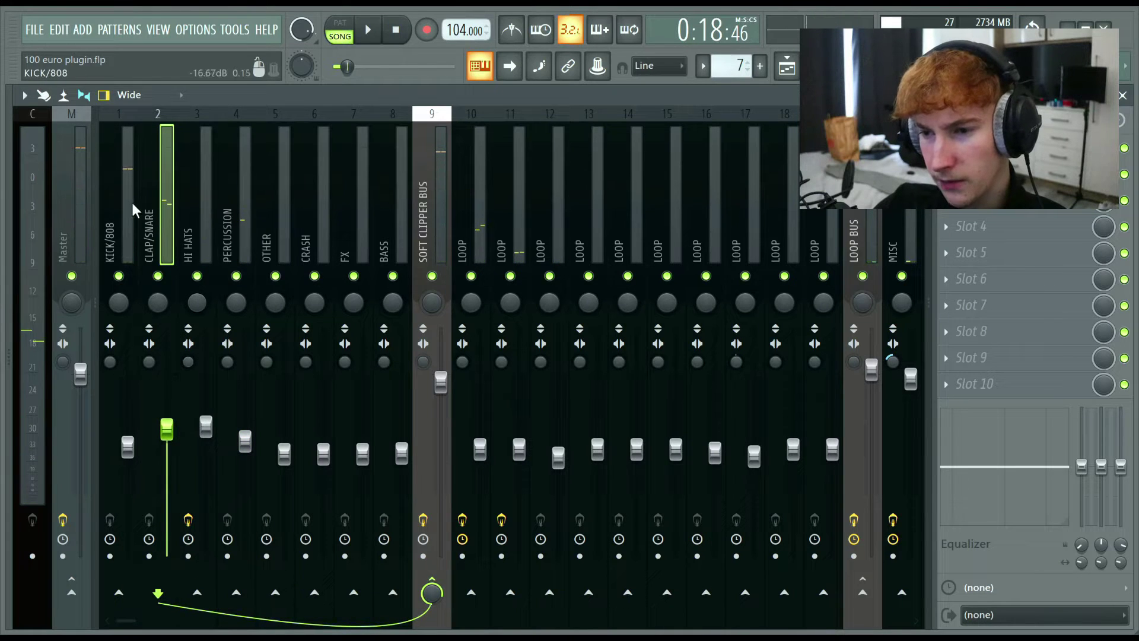
Step: Raise the KICK/808 track's volume slightly and check it against drum tracks 2 to 8
click(130, 204)
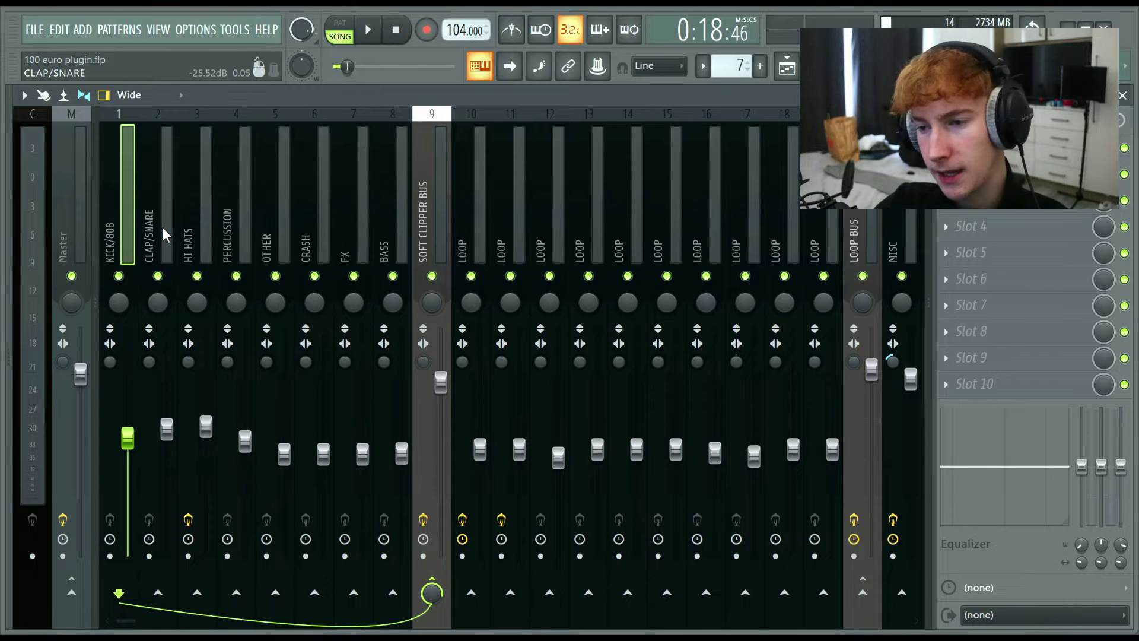
drag(162, 226, 379, 252)
click(130, 211)
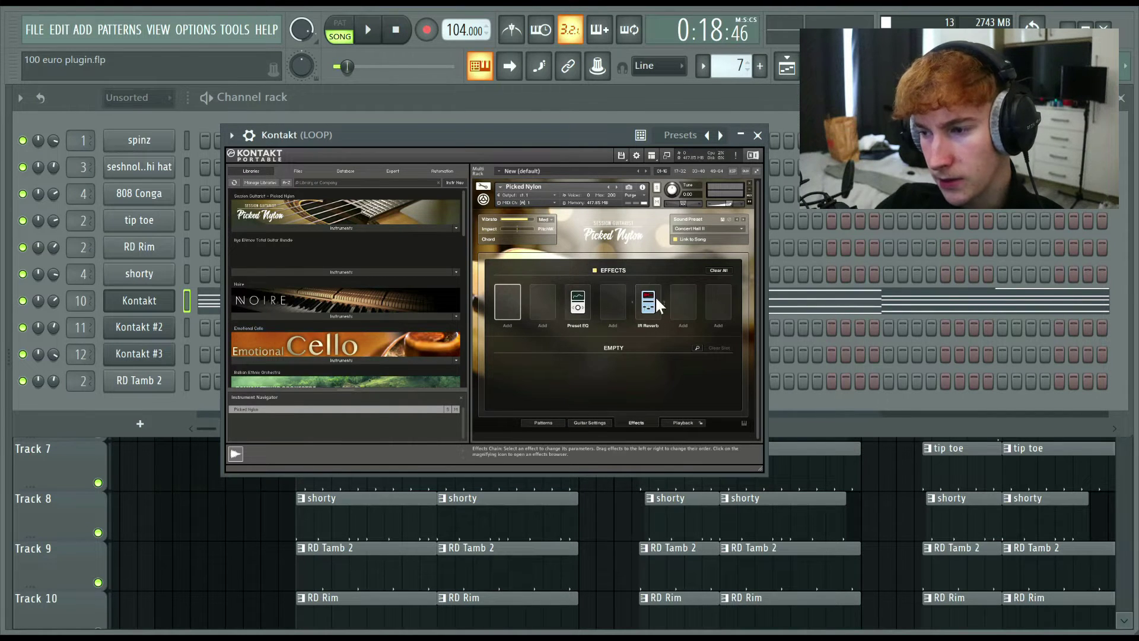
Step: Examine the effects chains of the Picked Nylon instruments in the Kontakt and Kontakt #2 channels
click(758, 136)
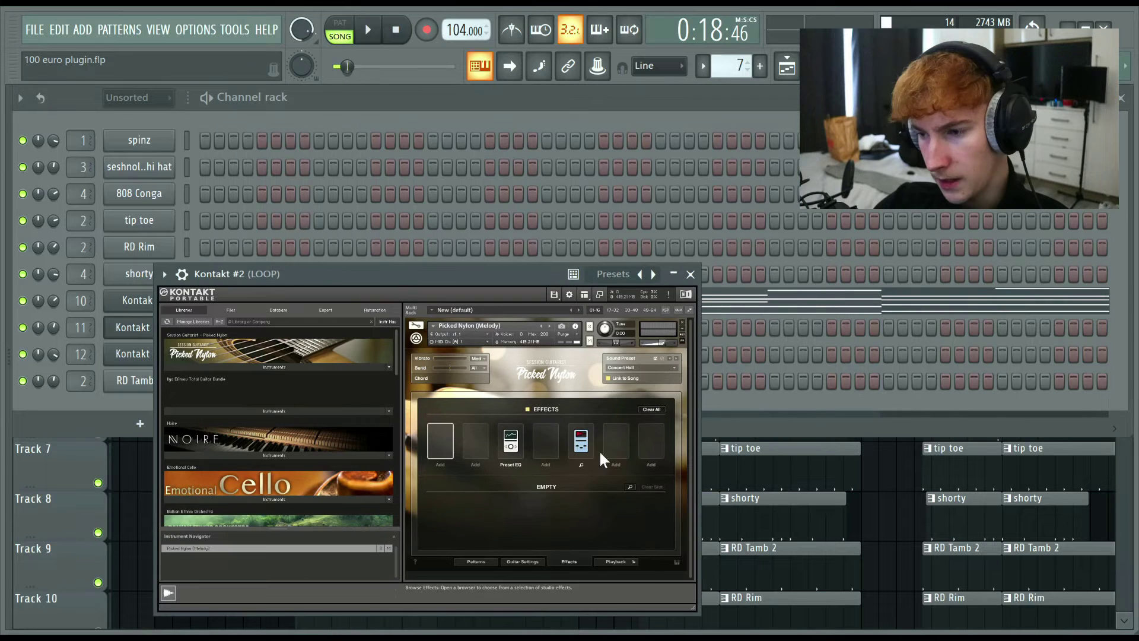
click(692, 275)
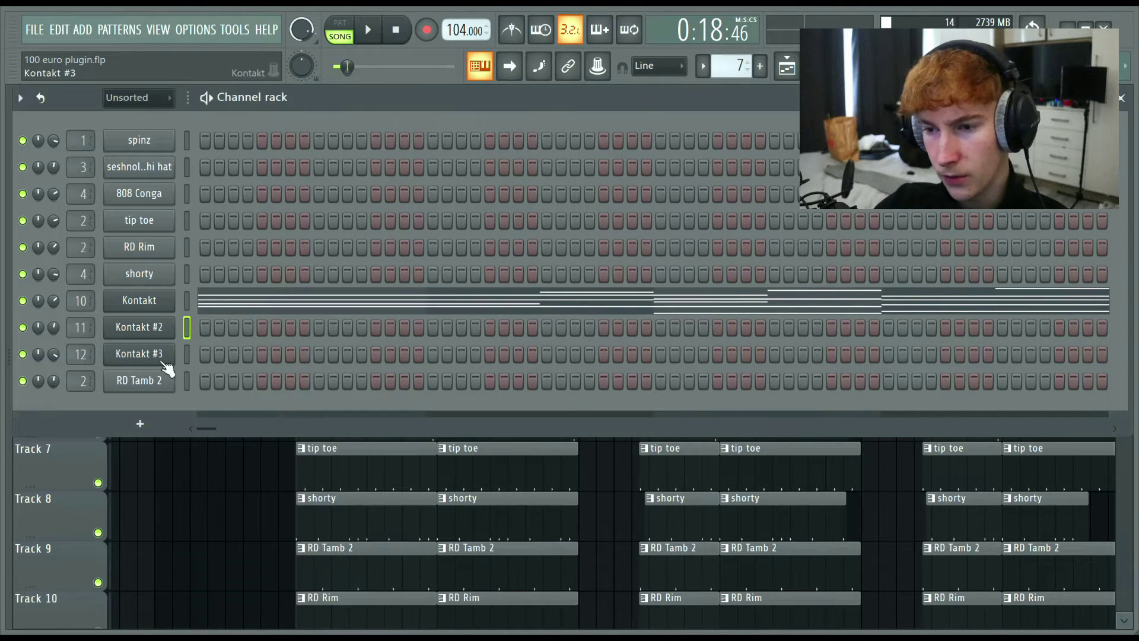
key(F9)
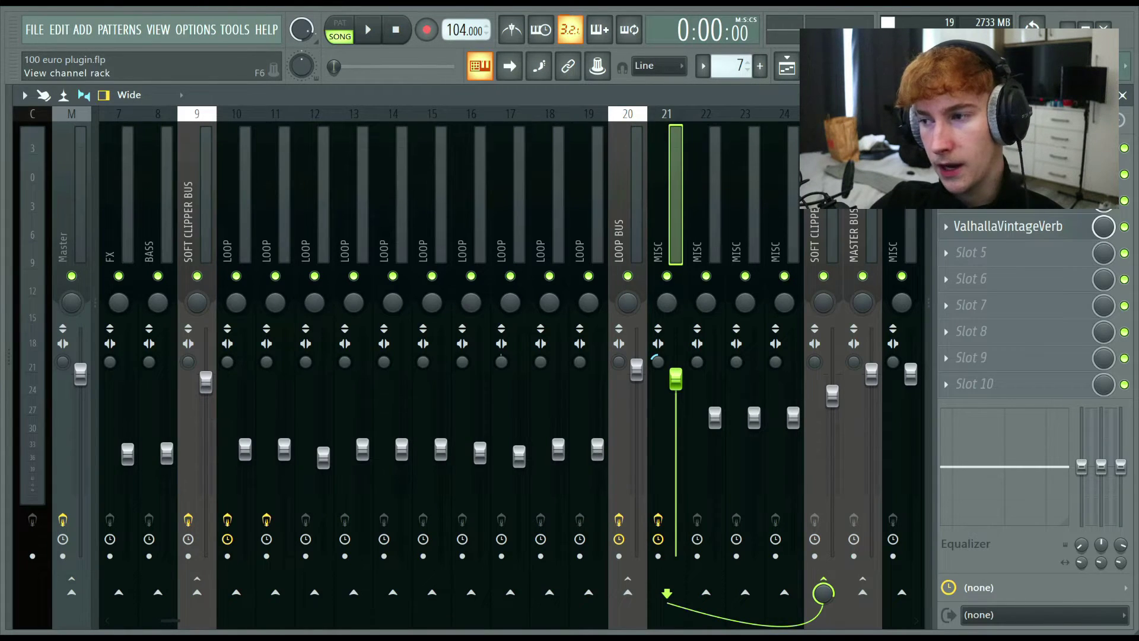
Step: Examine the audio, vinyl crackle and automation clips on playlist tracks 12 to 16
click(787, 66)
scroll(410, 272, down, 7)
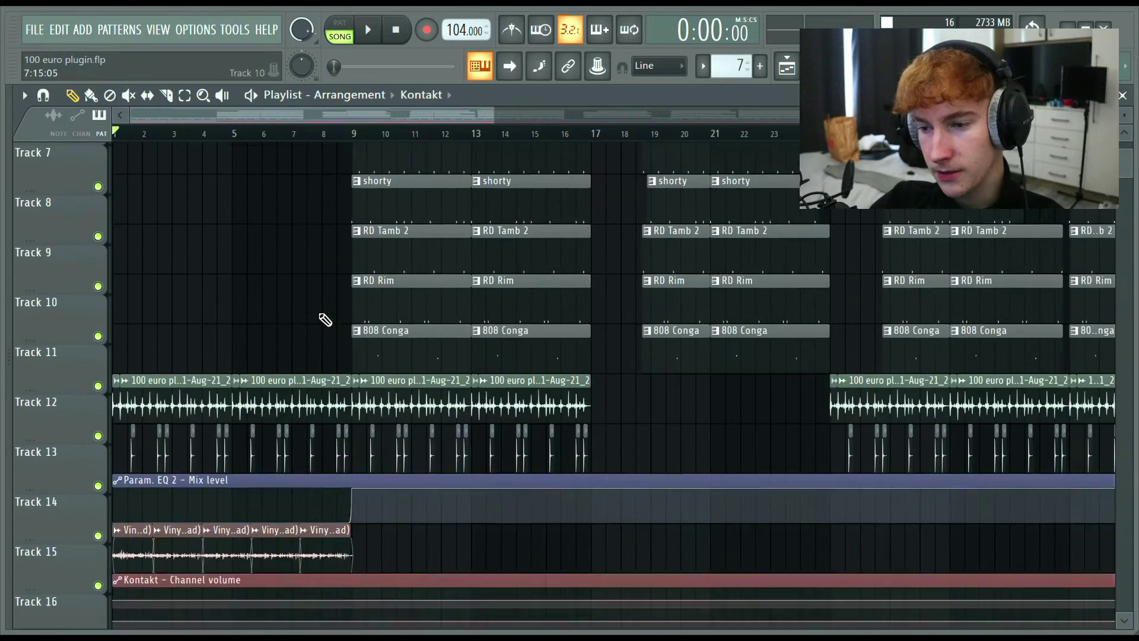
scroll(66, 354, up, 6)
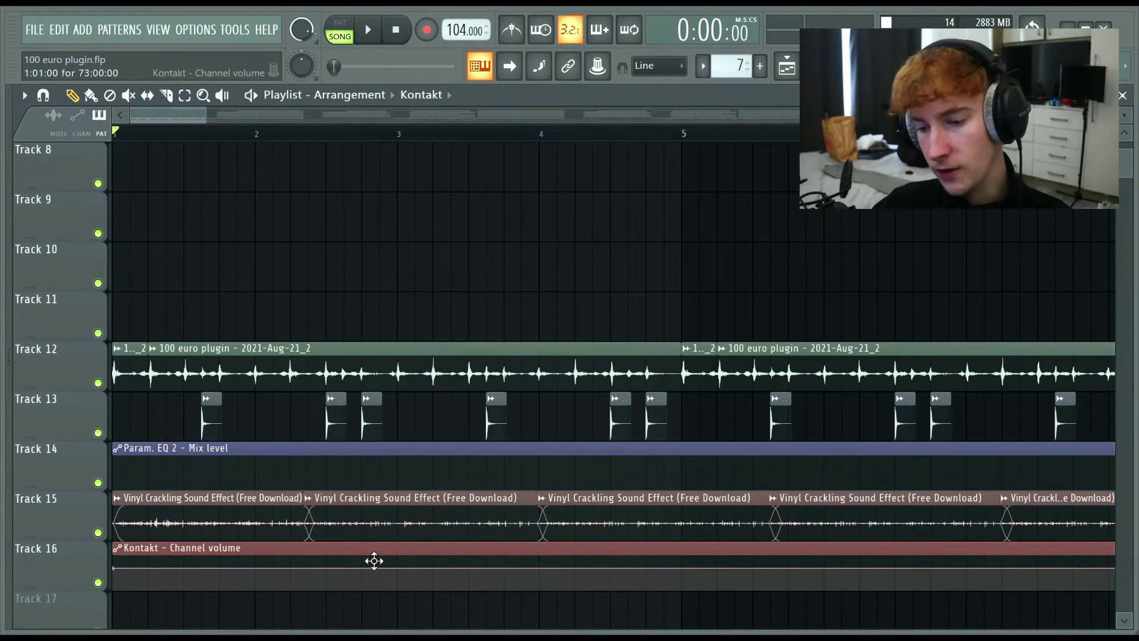
Step: Solo MISC track 21 in the mixer and play it from the start of the song
key(F9)
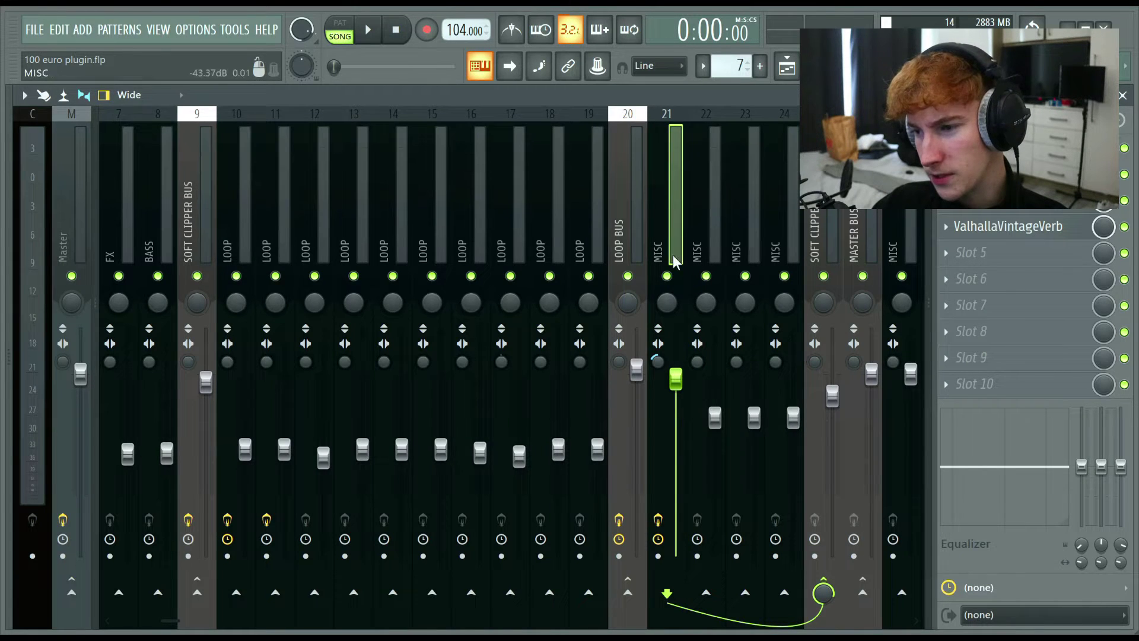
right_click(667, 276)
key(space)
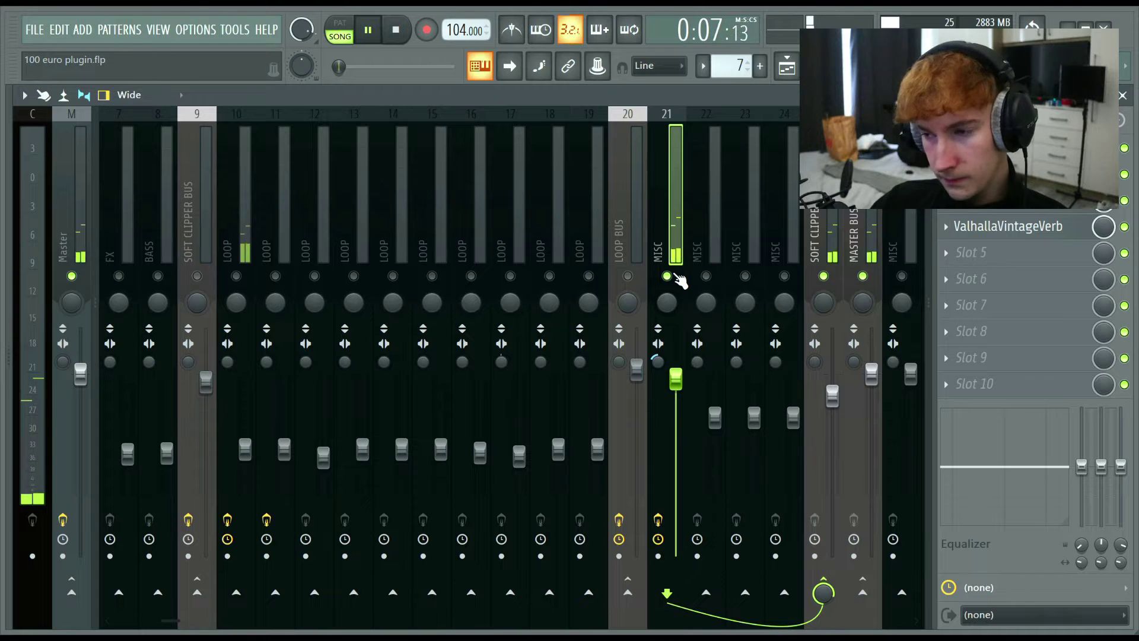
key(space)
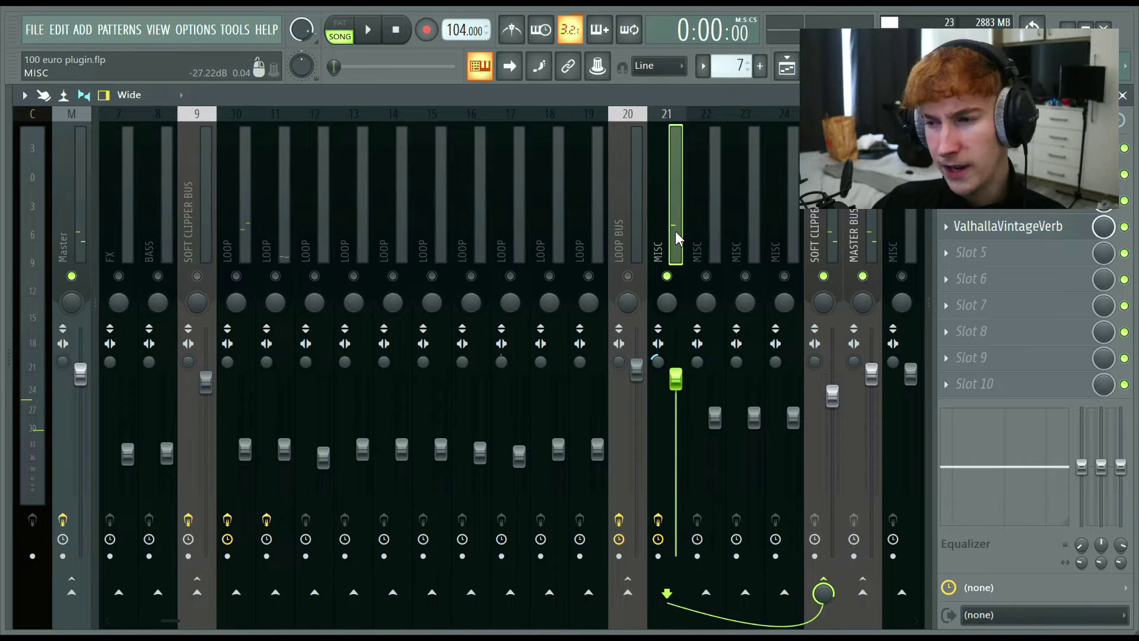
Step: Audition MISC track 21 with its effects bypassed, and re-enable them
click(1016, 202)
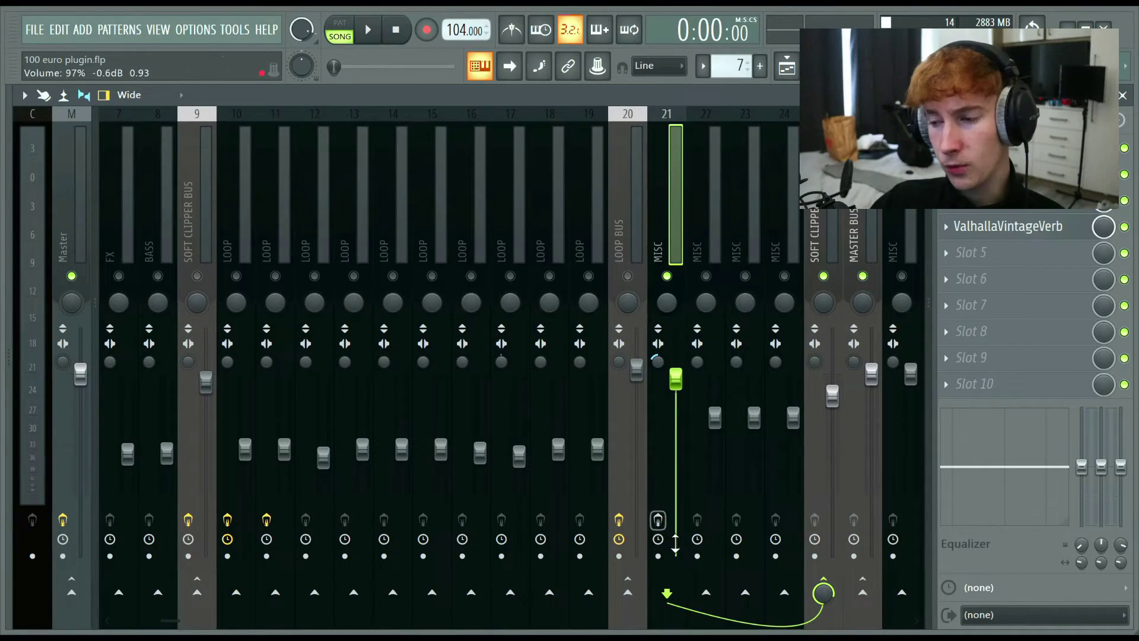
key(space)
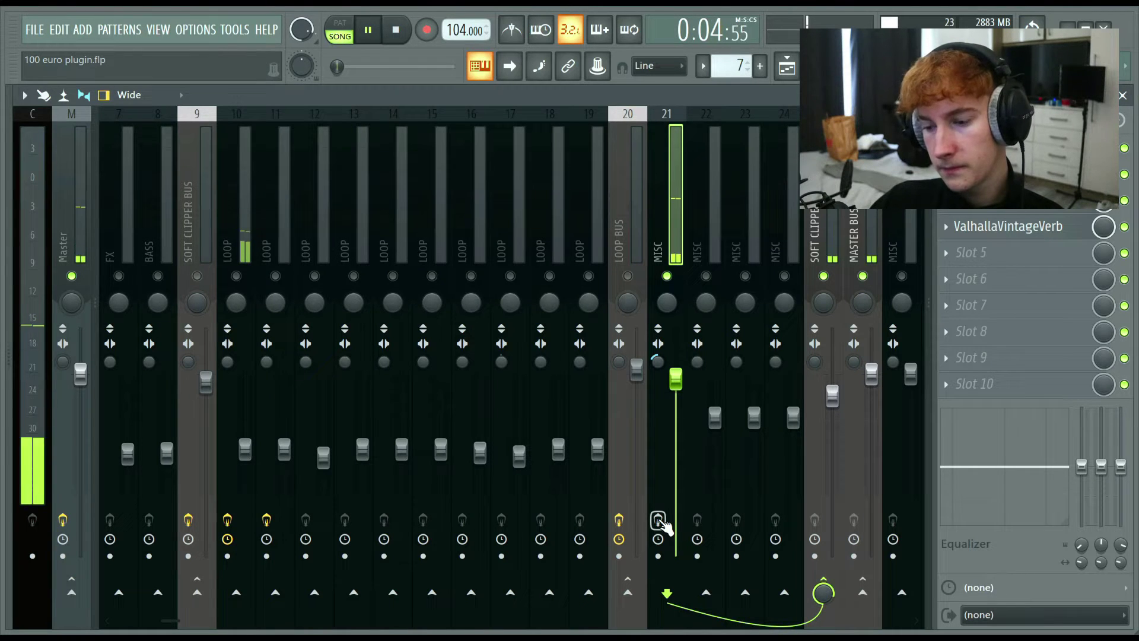
key(space)
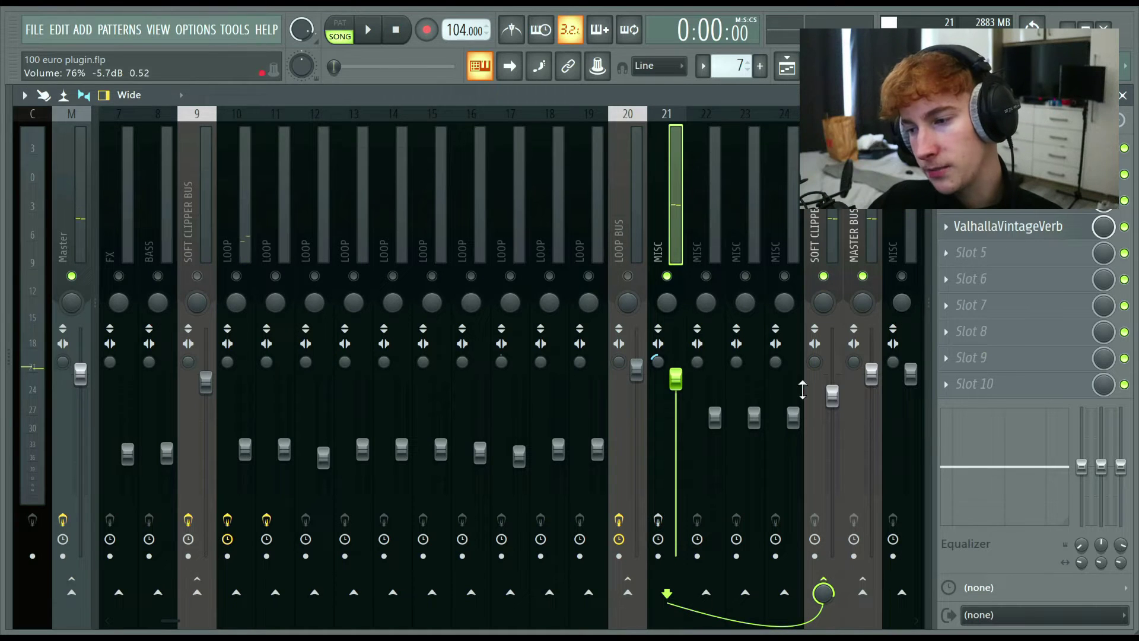
click(658, 520)
Step: Raise the volume of MISC track 21 to 125% (5.6 dB) while auditioning it
drag(676, 379, 675, 365)
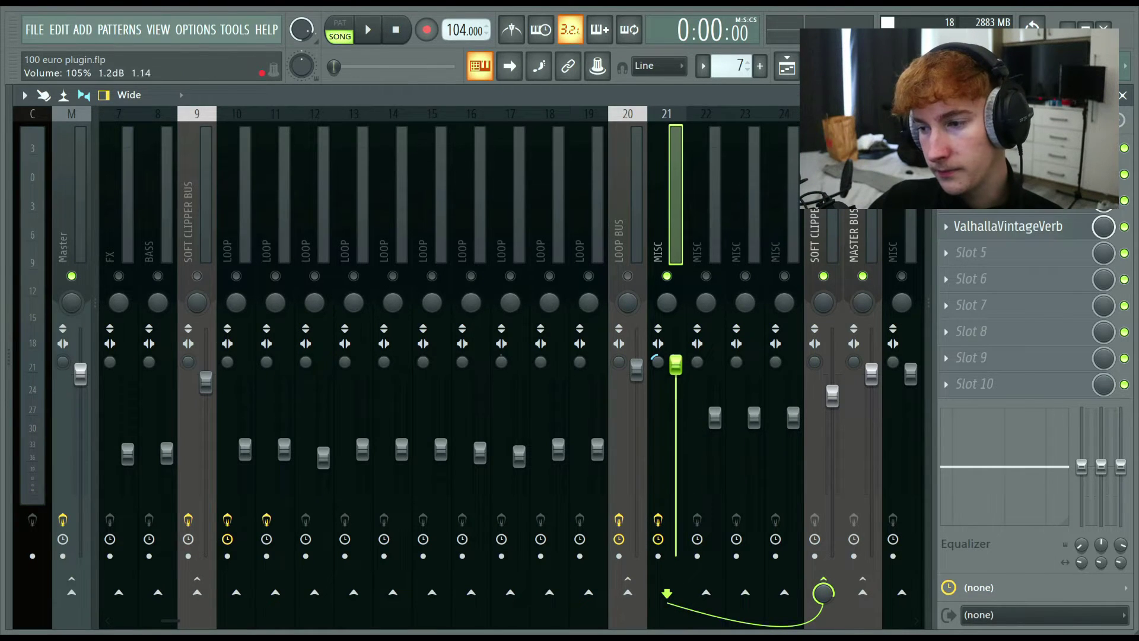
key(space)
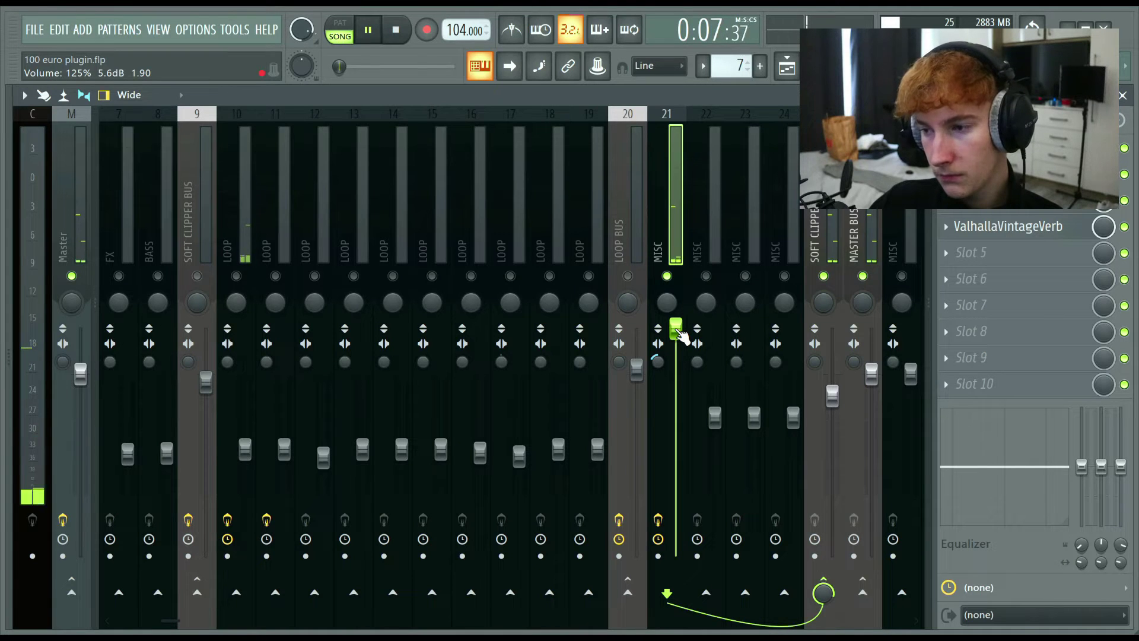
key(space)
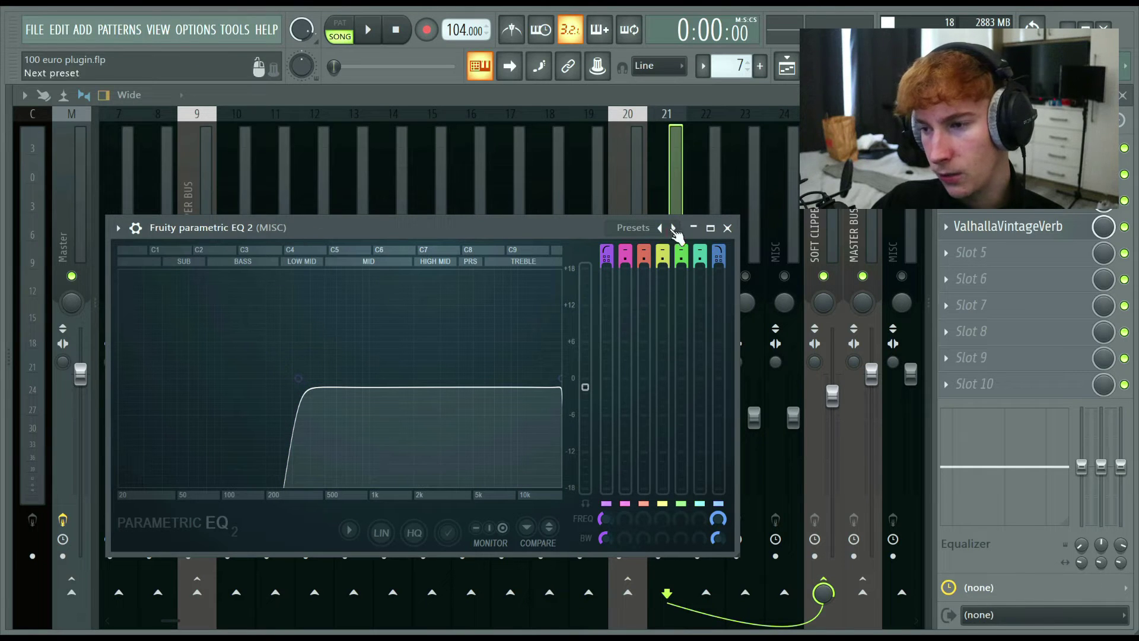
Step: Examine the curves of the two Fruity parametric EQ 2 instances on MISC track 21
click(728, 227)
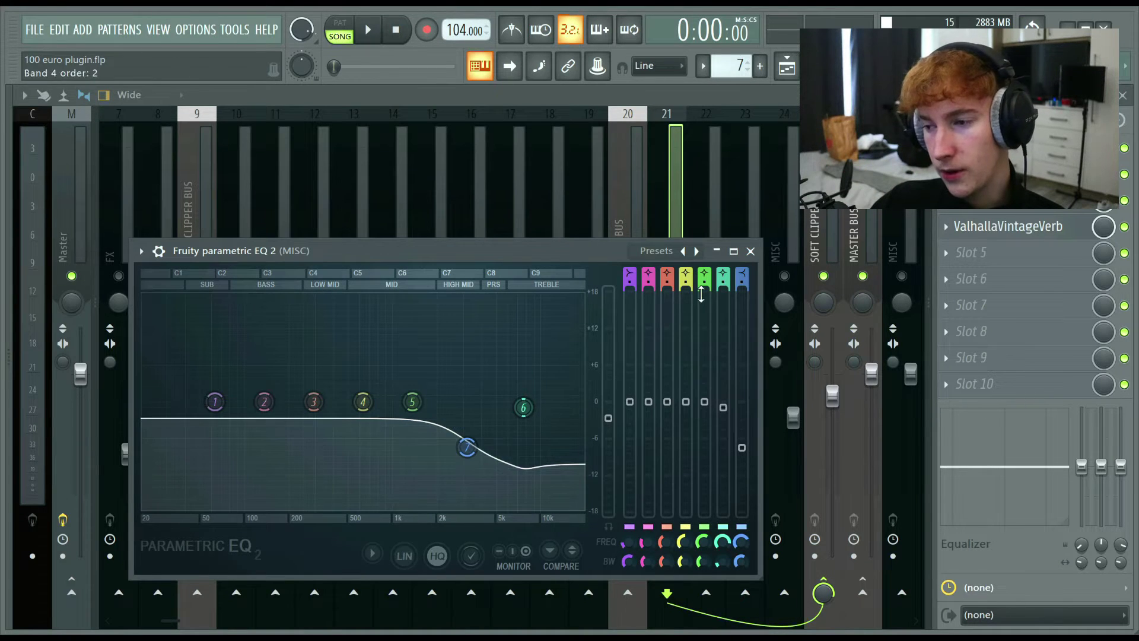
click(750, 251)
Step: Raise the Dry/Wet amount of TAL-Chorus-LX on MISC track 21 while auditioning it
click(1046, 206)
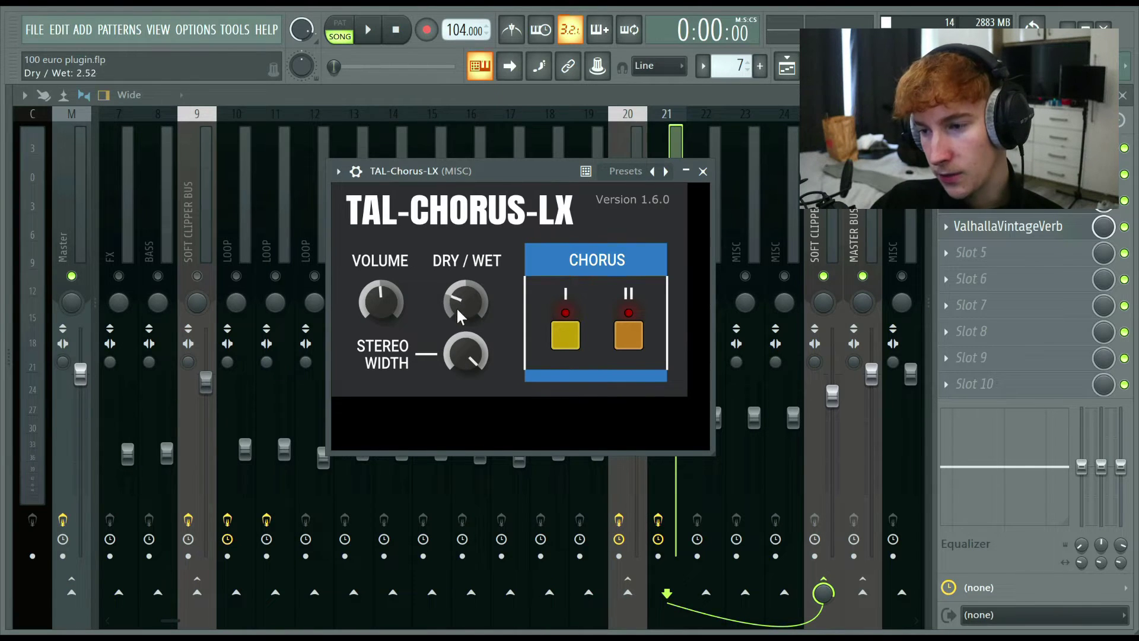
click(368, 32)
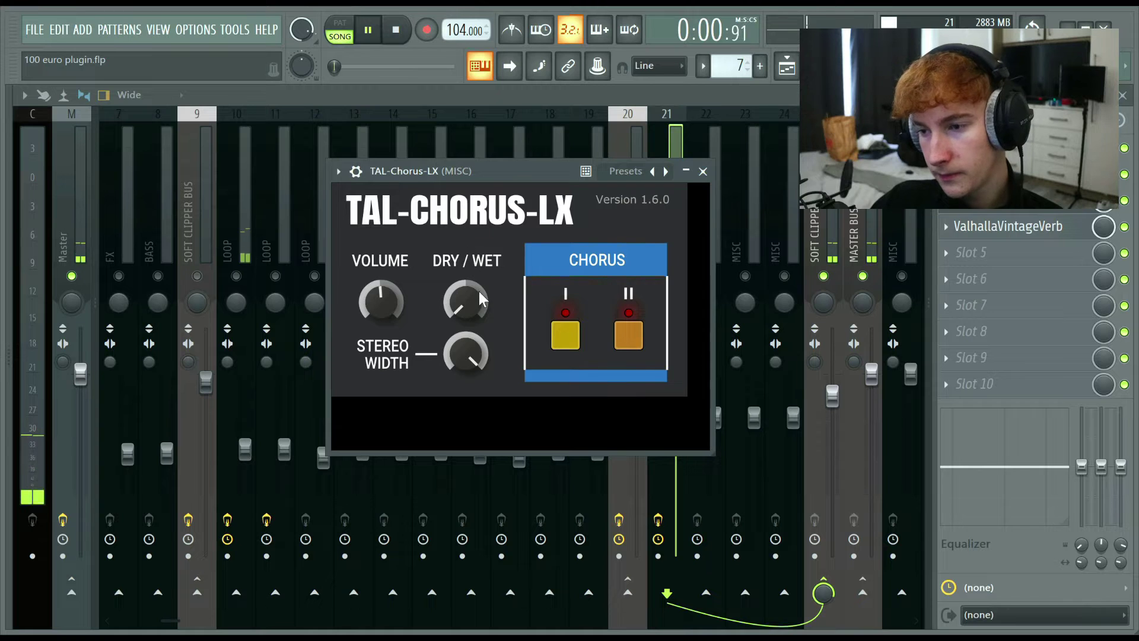
drag(466, 302, 449, 162)
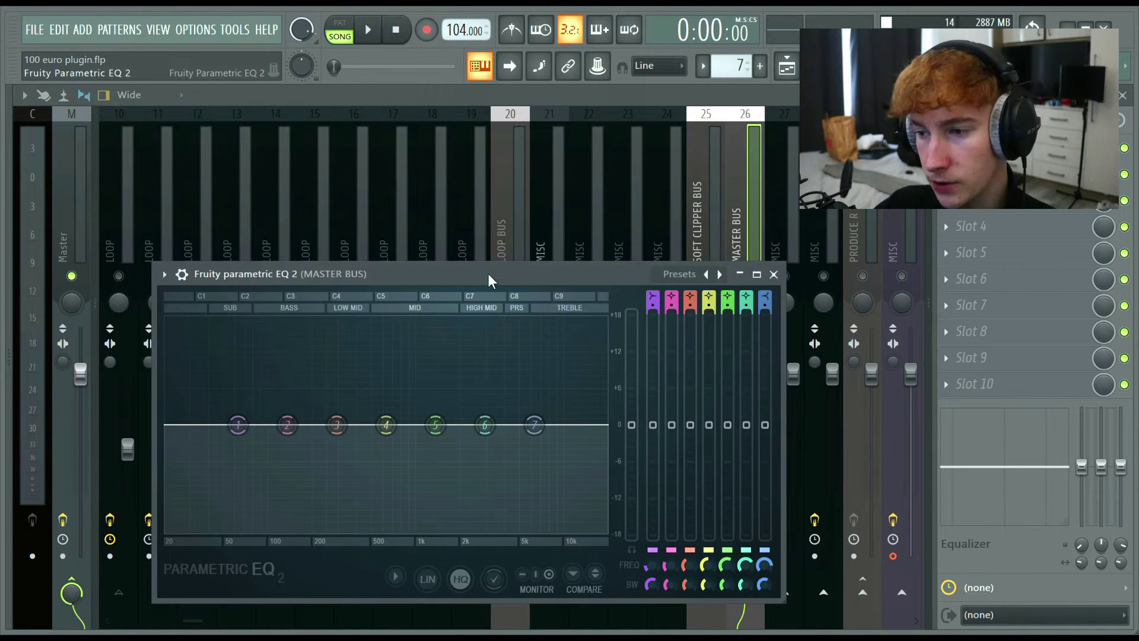
Step: Set the main level of Fruity parametric EQ 2 on the MASTER BUS to -4.0 dB
drag(489, 275, 478, 168)
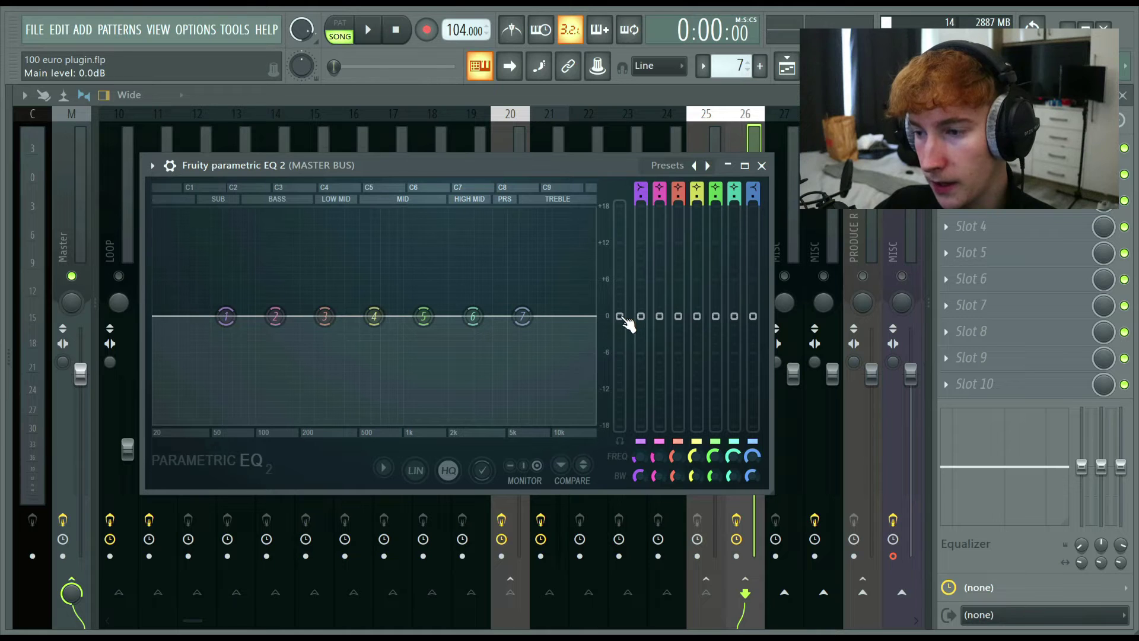
mouse_move(621, 318)
mouse_down()
mouse_move(620, 348)
mouse_move(620, 318)
mouse_move(622, 333)
mouse_up()
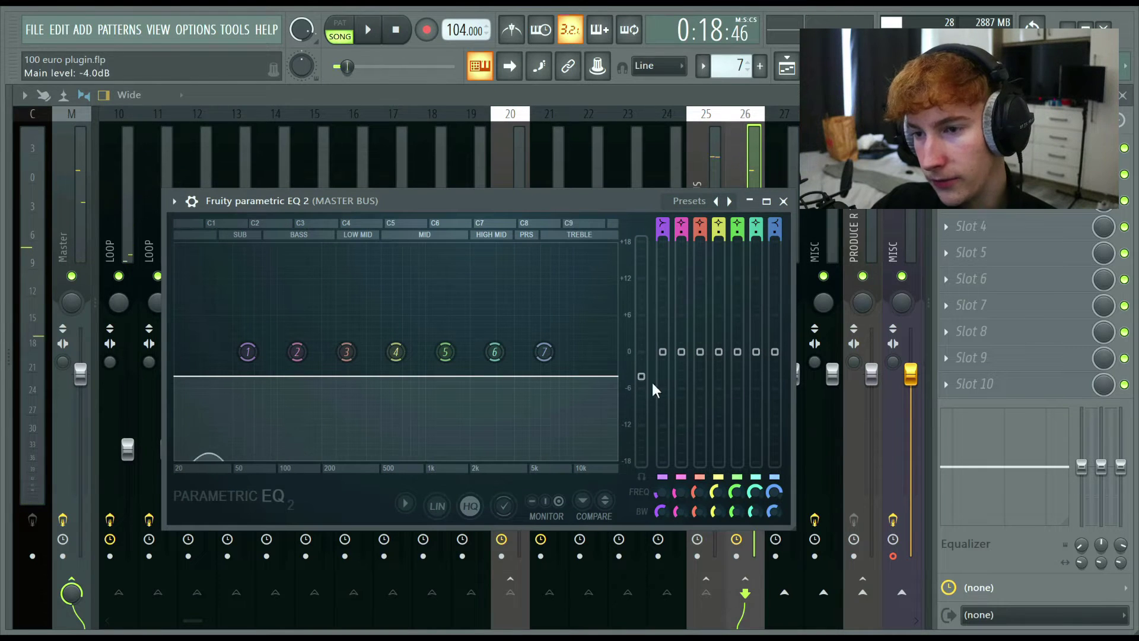
Step: Load SSLComp Stereo in slot 2 of the MASTER BUS and review its compressor controls
click(784, 201)
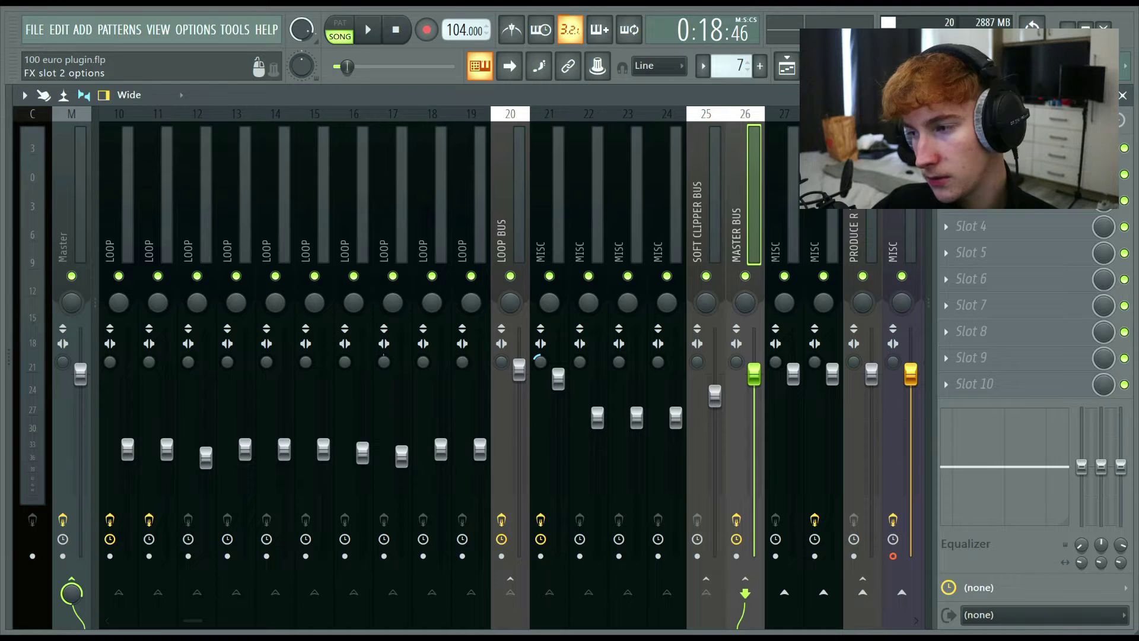
click(973, 174)
drag(252, 307, 486, 167)
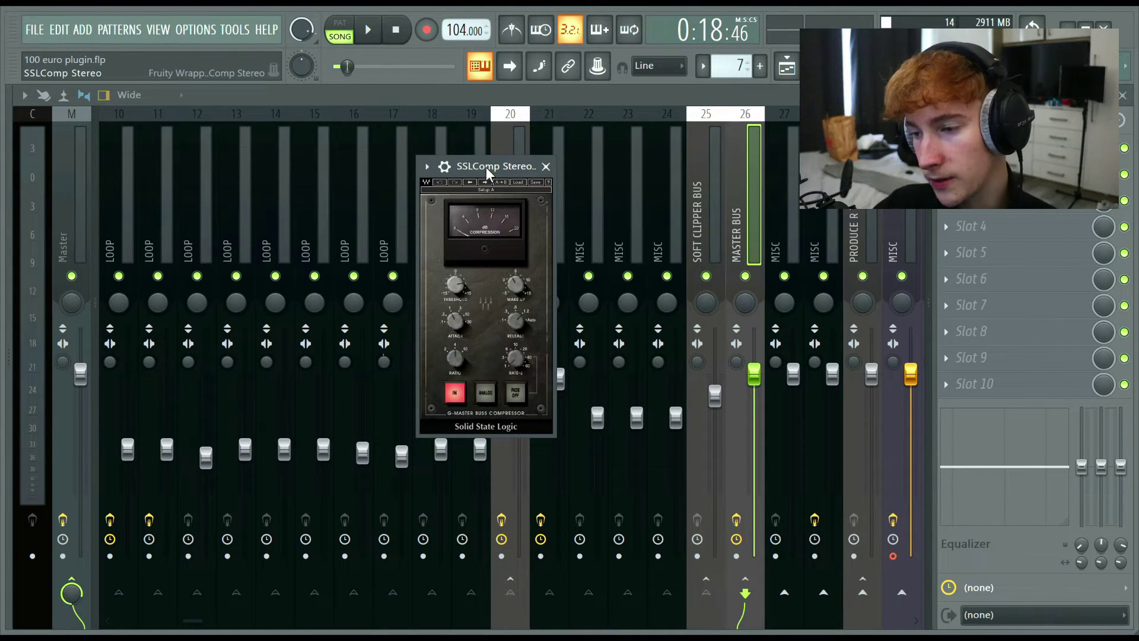
mouse_move(455, 321)
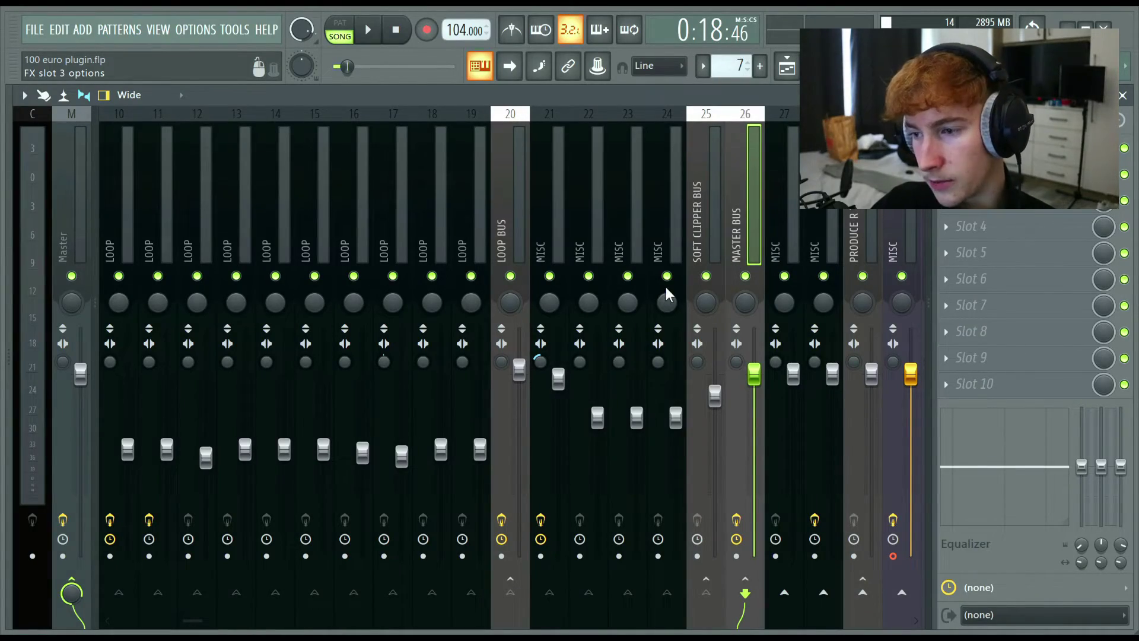
Step: Try an attack of about 57 ms and a different release in Fruity Compressor on the MASTER BUS
drag(277, 135, 481, 189)
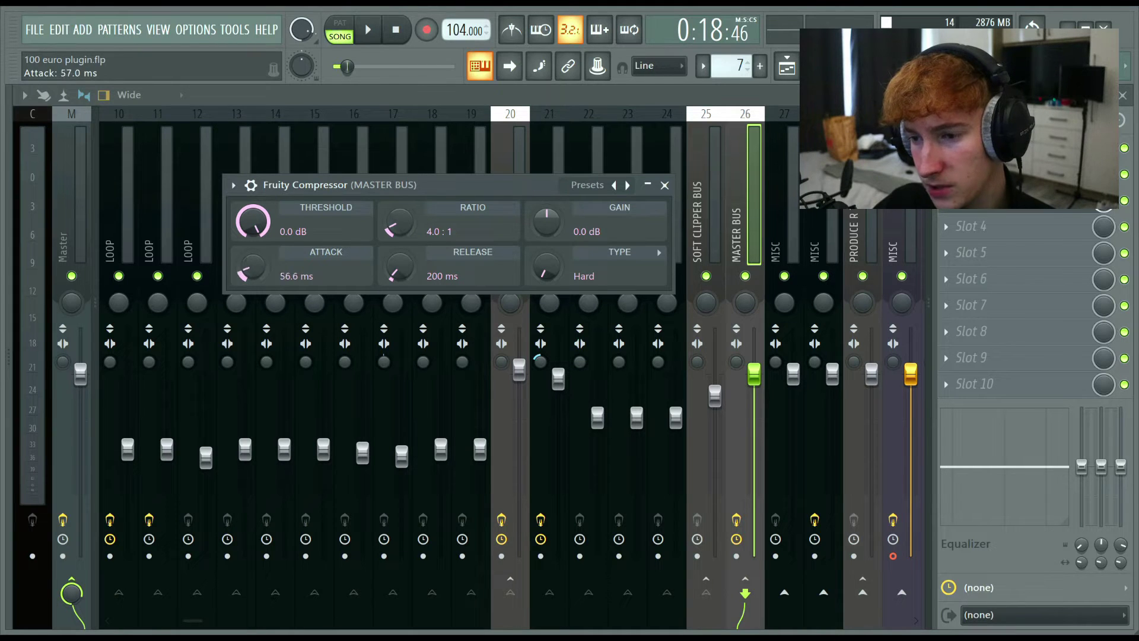
drag(417, 274, 420, 310)
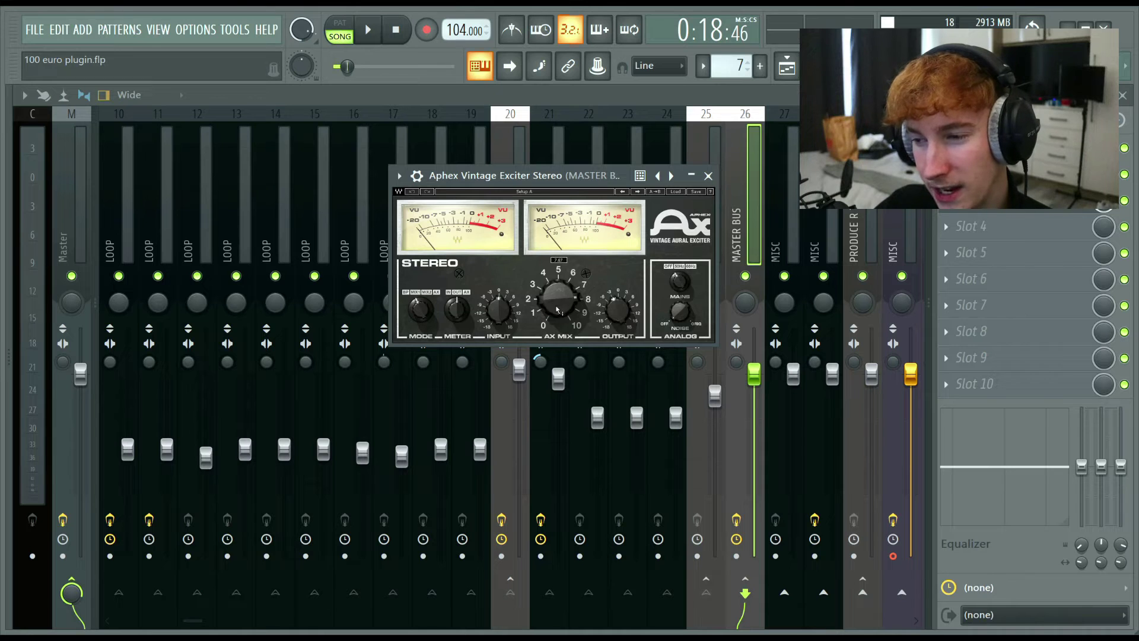
Step: Adjust the AX MIX amount of Aphex Vintage Exciter Stereo on the MASTER BUS while auditioning the beat
click(369, 30)
mouse_move(557, 298)
mouse_down()
mouse_move(557, 272)
mouse_move(558, 293)
mouse_up()
click(1019, 213)
key(space)
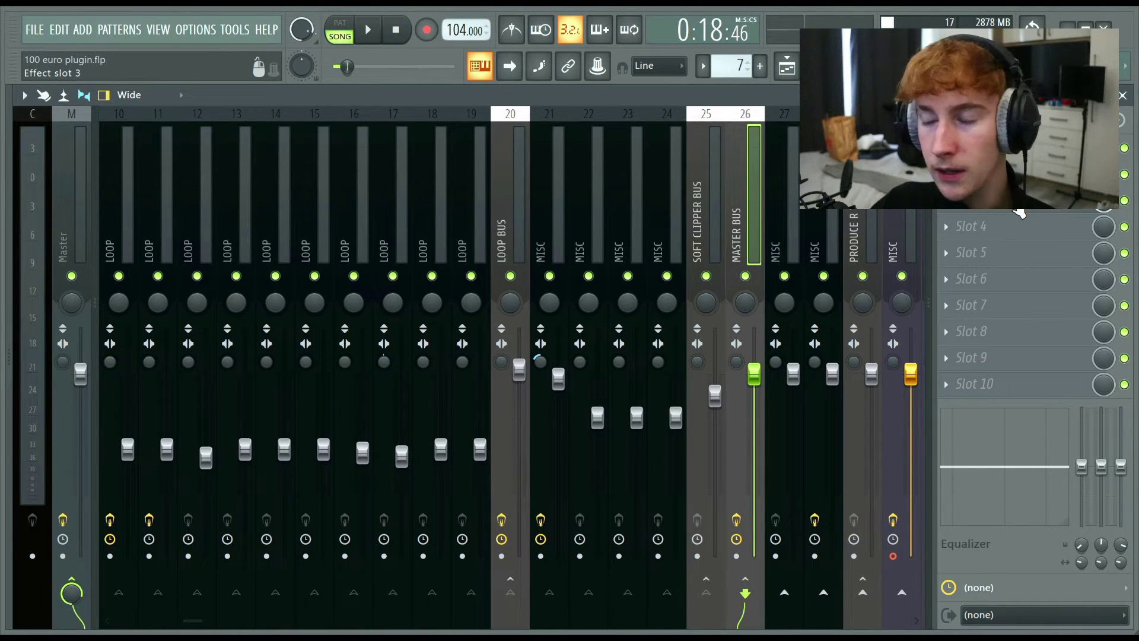
Step: Add FabFilter Pro-Q 3 to MASTER BUS slot 4, trying and deleting a high shelf of about +1.14 dB near 14.7 kHz
drag(611, 131, 617, 134)
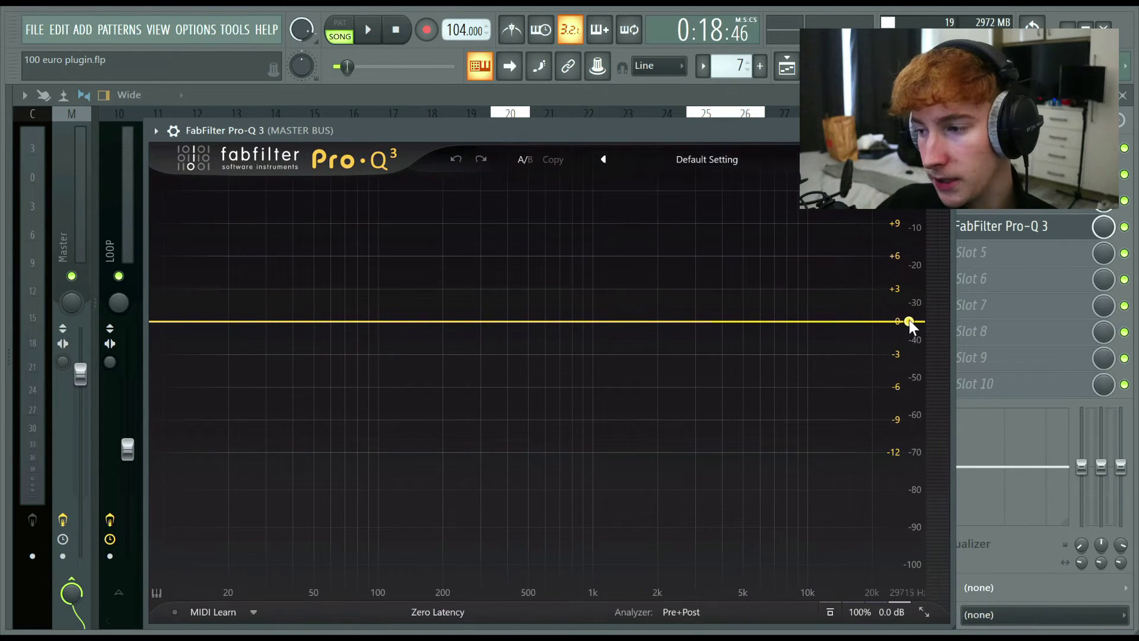
drag(909, 321, 846, 315)
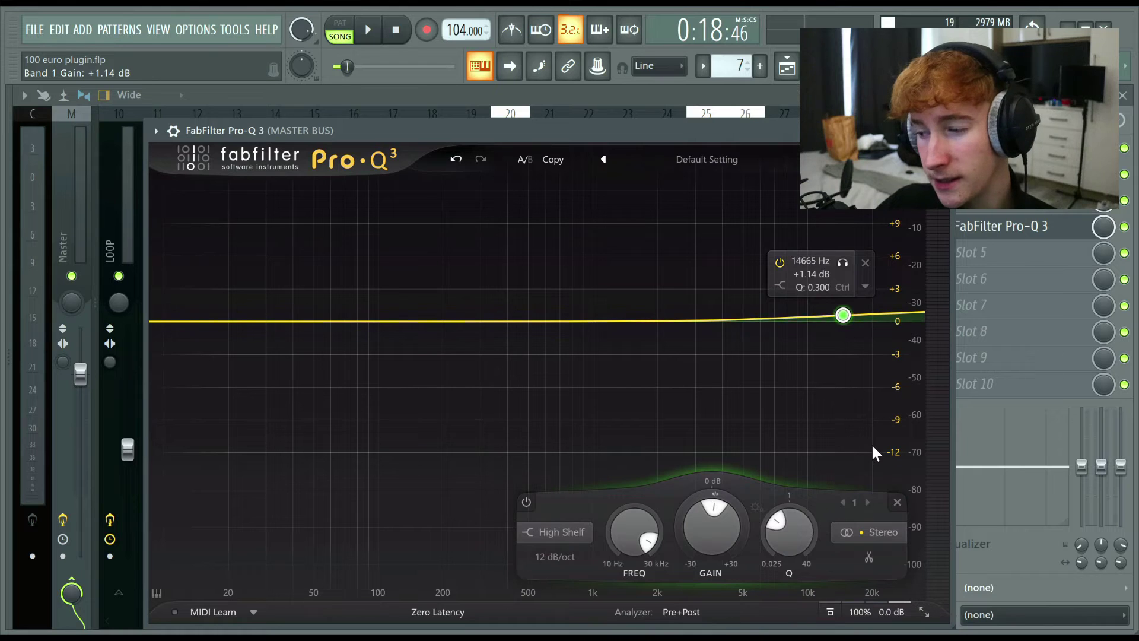
key(Delete)
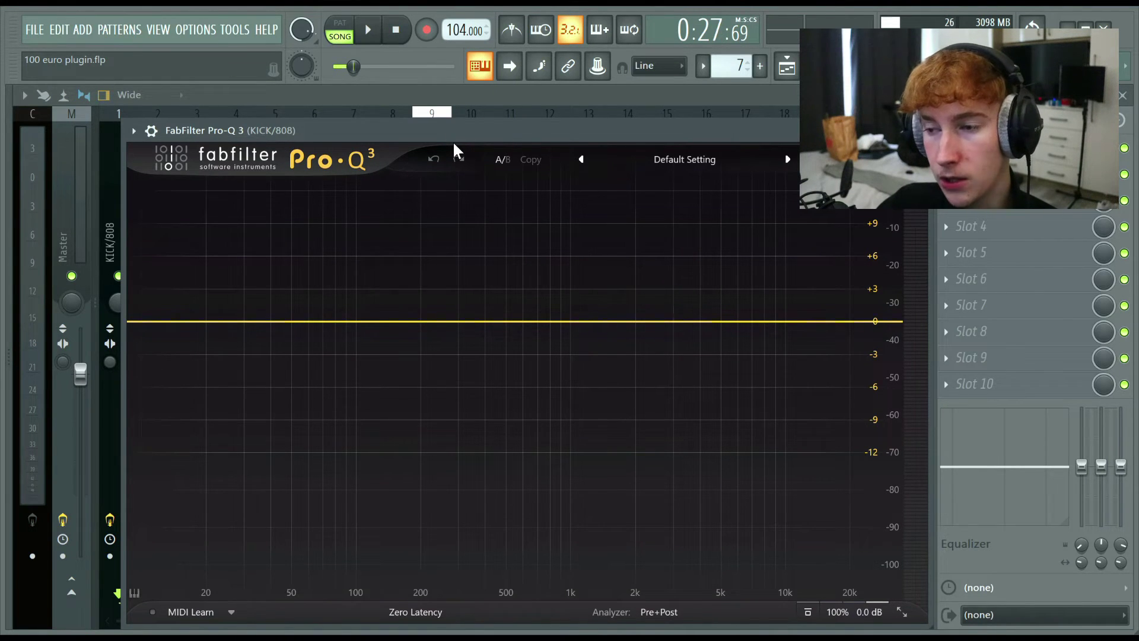
Step: Add a dynamic bell band near 50 Hz with about -4.7 dB dynamic range in Pro-Q 3 on KICK/808 while auditioning it
key(space)
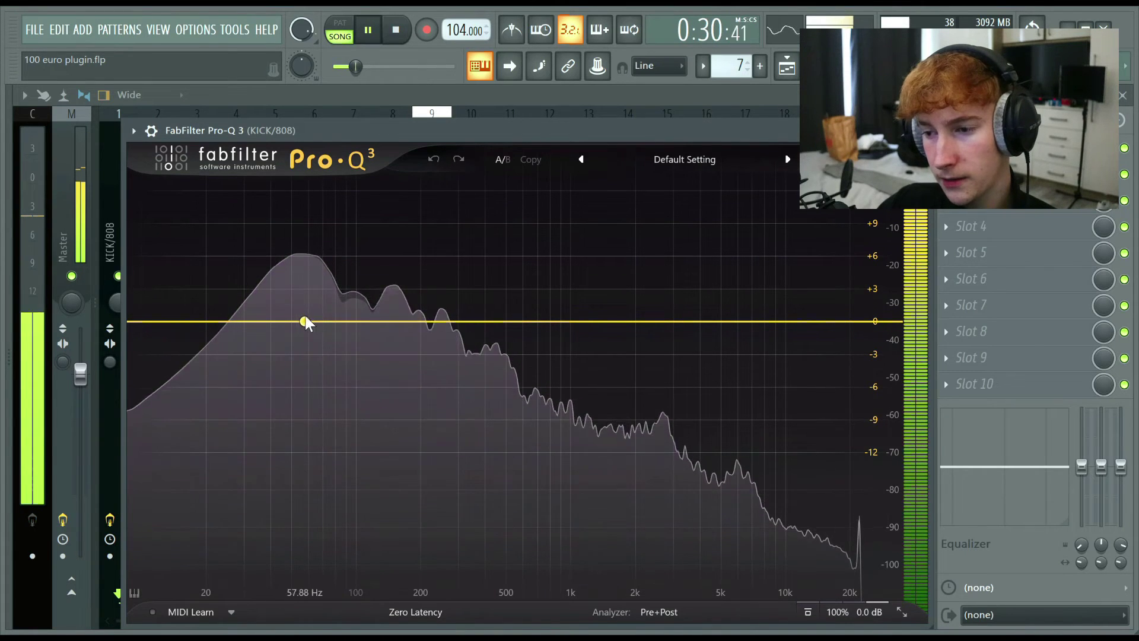
click(299, 320)
drag(299, 307, 294, 276)
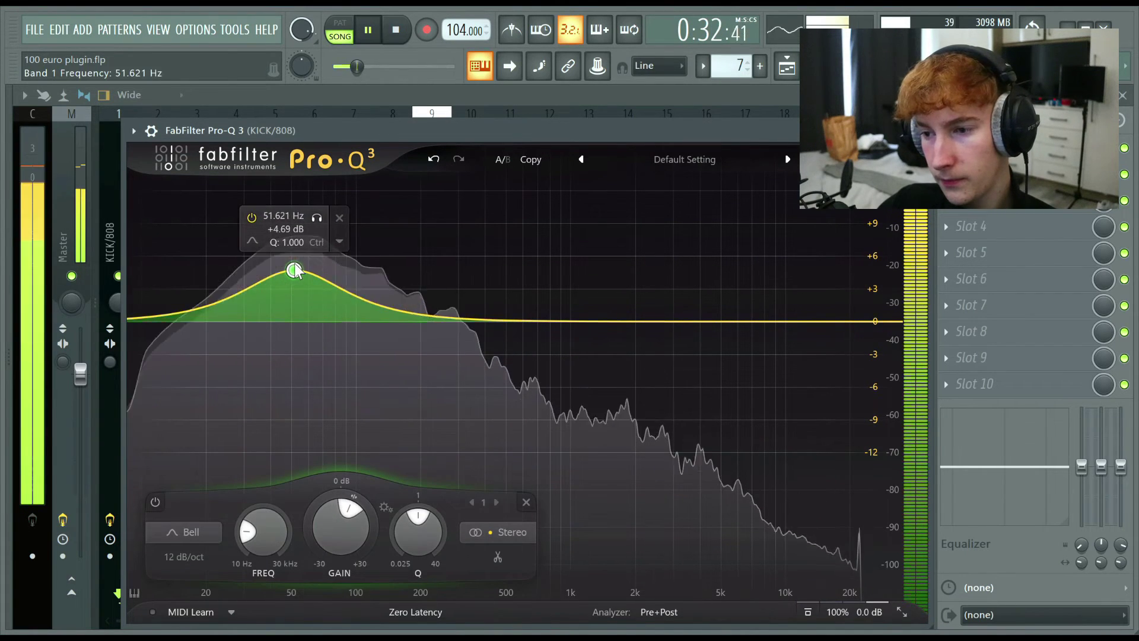
scroll(295, 279, up, 3)
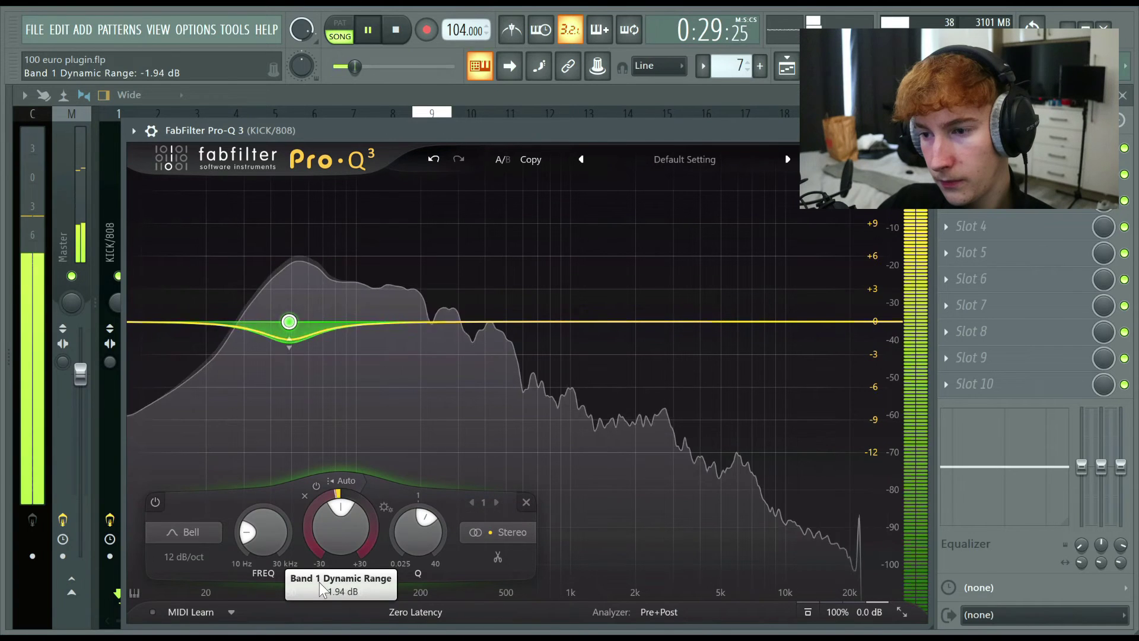
drag(324, 546, 323, 629)
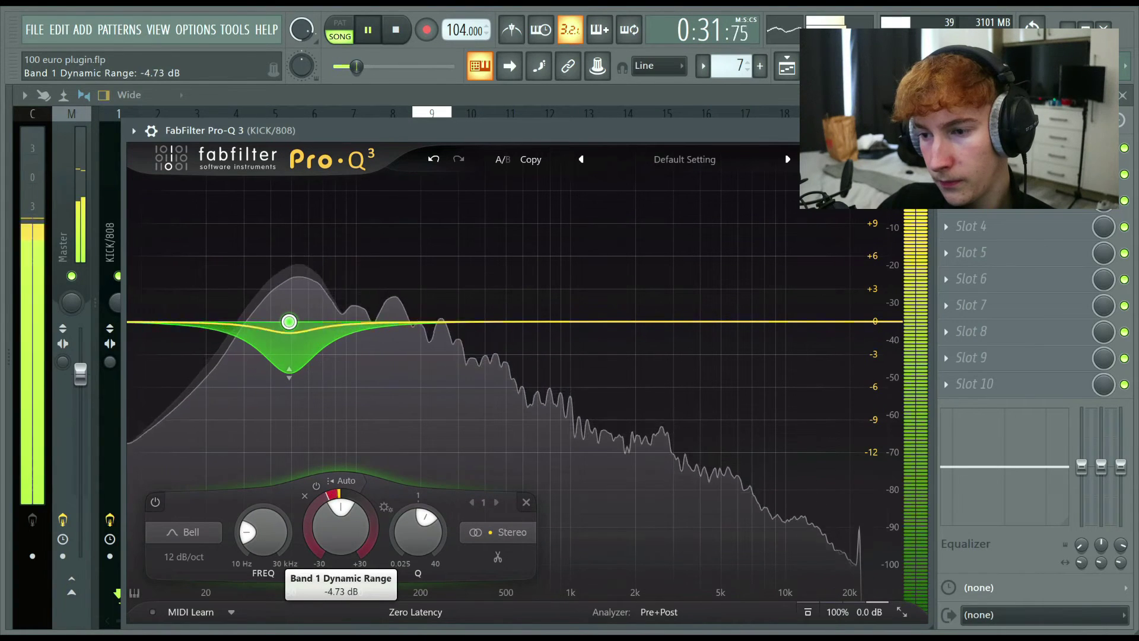
drag(392, 628, 392, 581)
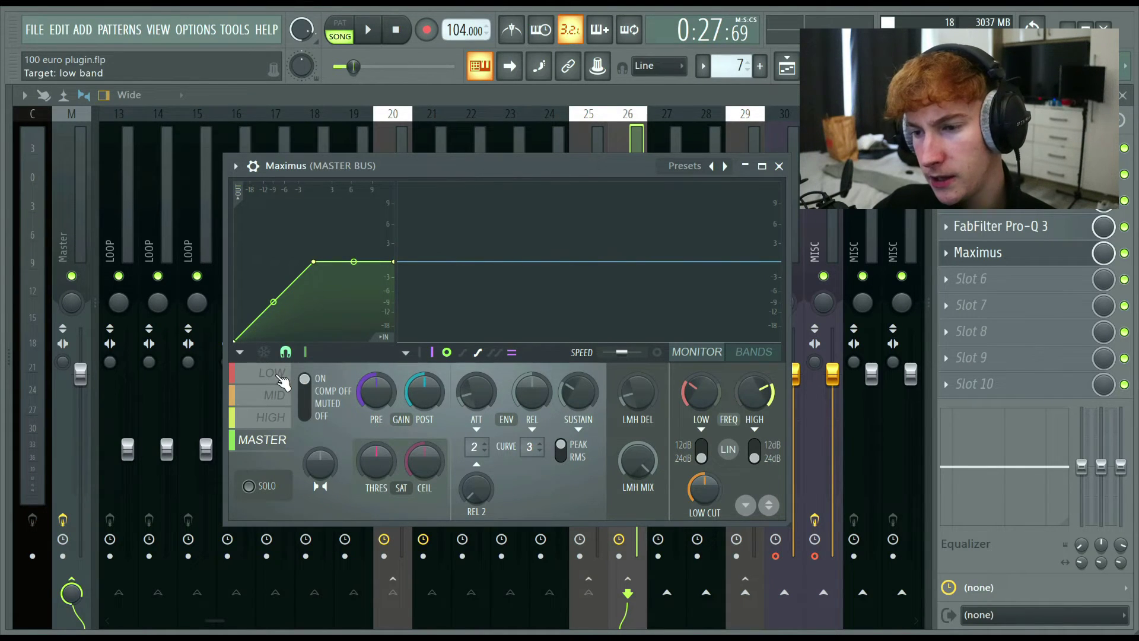
Step: Solo and audition the LOW, MID and HIGH bands of Maximus on the MASTER BUS
click(275, 374)
click(249, 488)
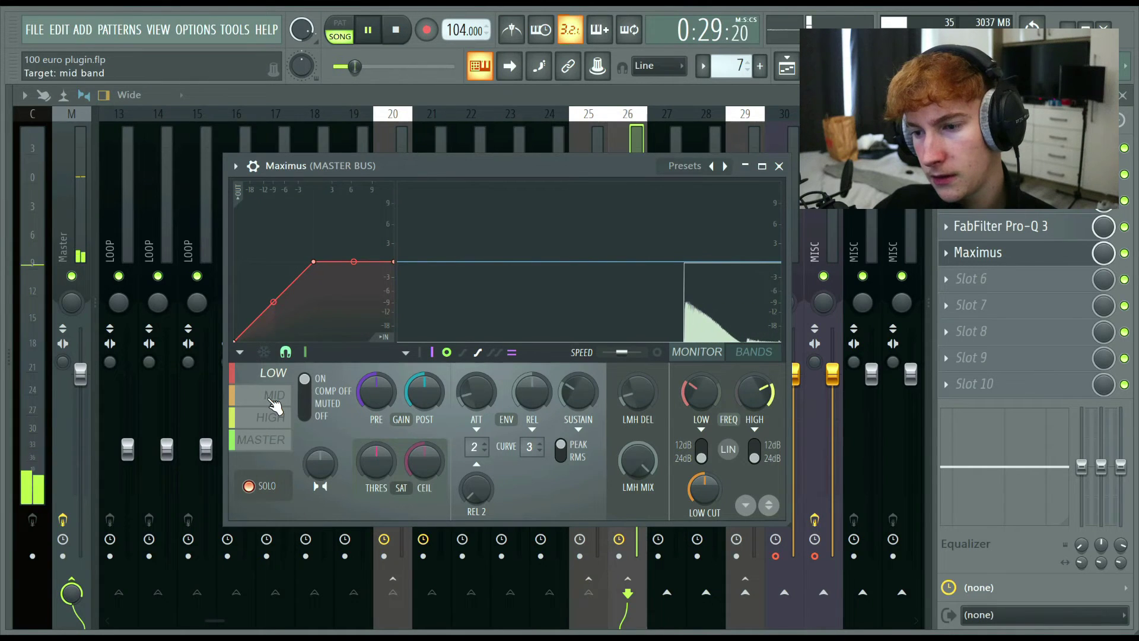
click(274, 395)
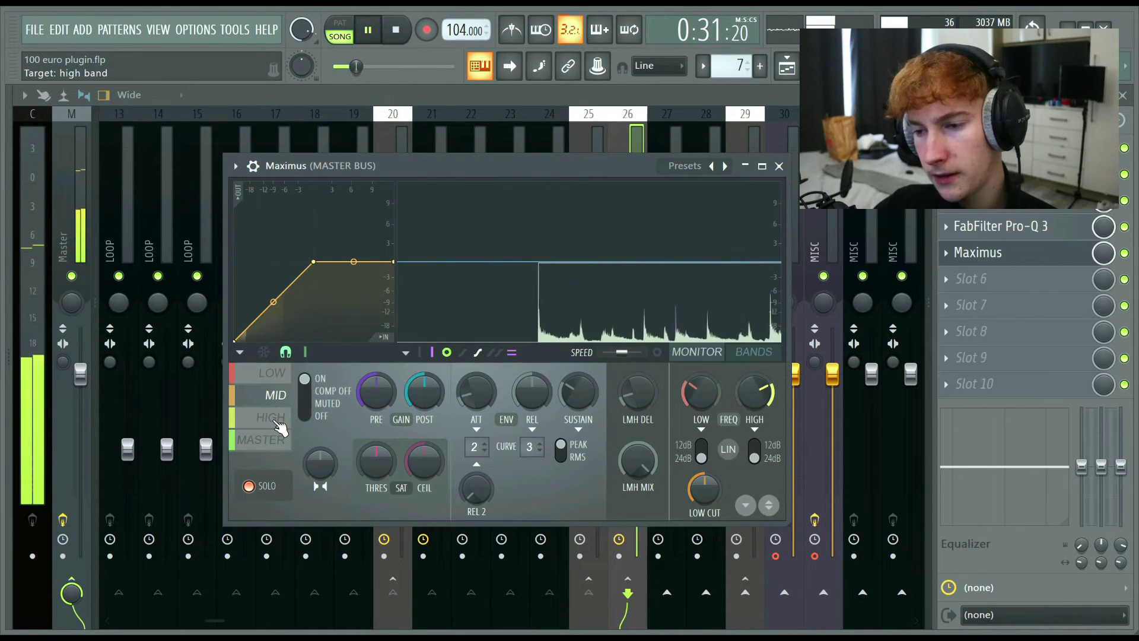
click(280, 421)
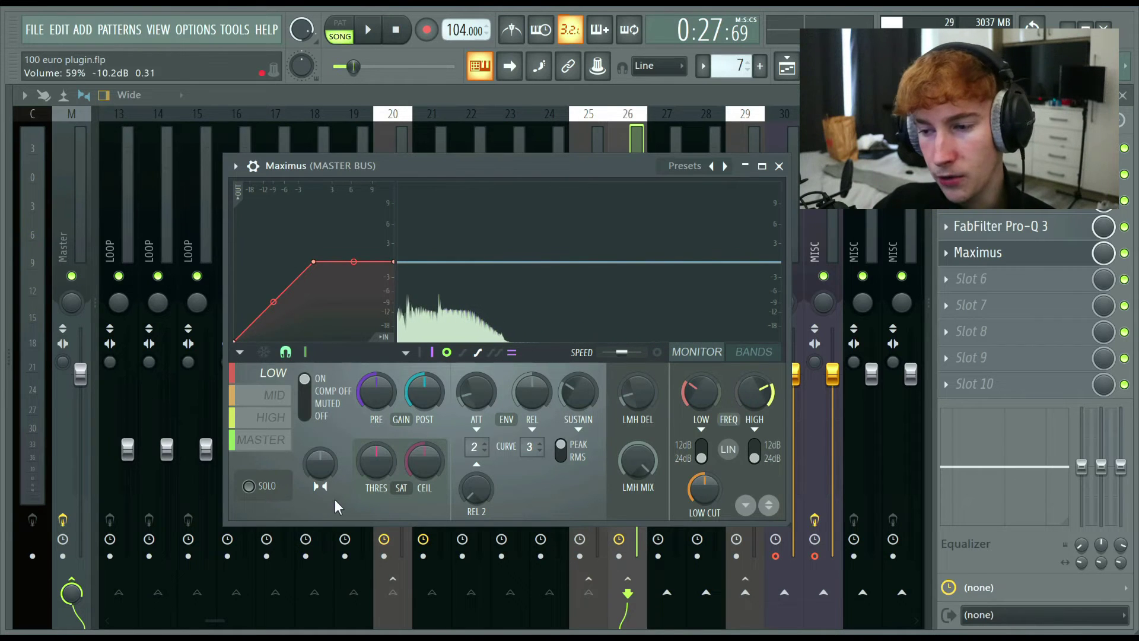
Step: Move the stereo separation of the soloed LOW band in Maximus toward merged while auditioning it
drag(321, 463, 321, 469)
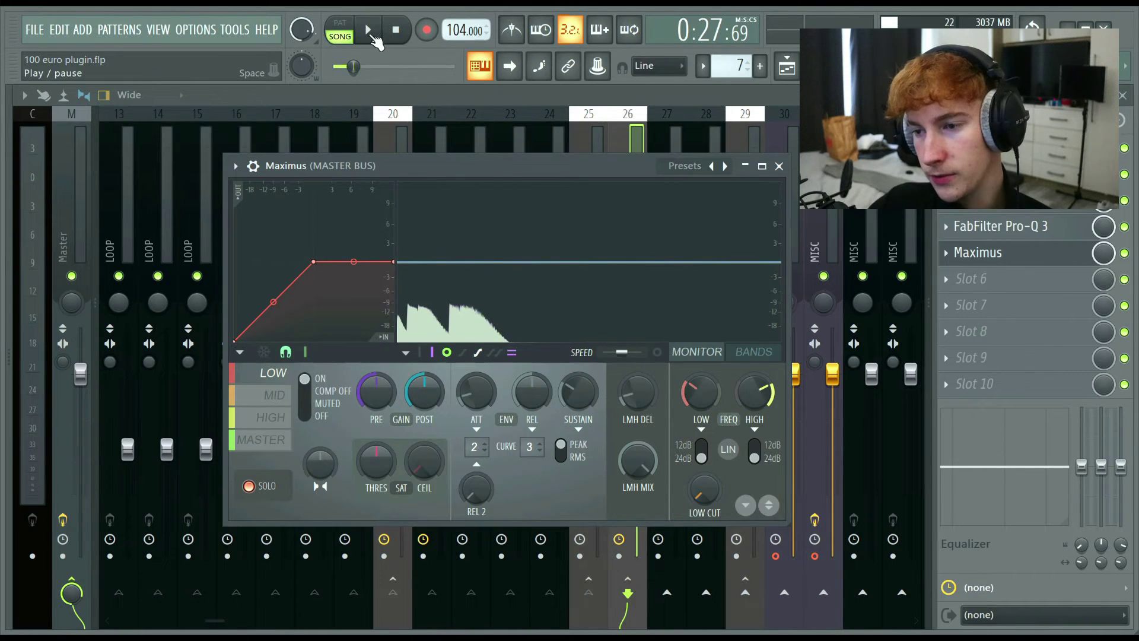
drag(321, 468, 320, 408)
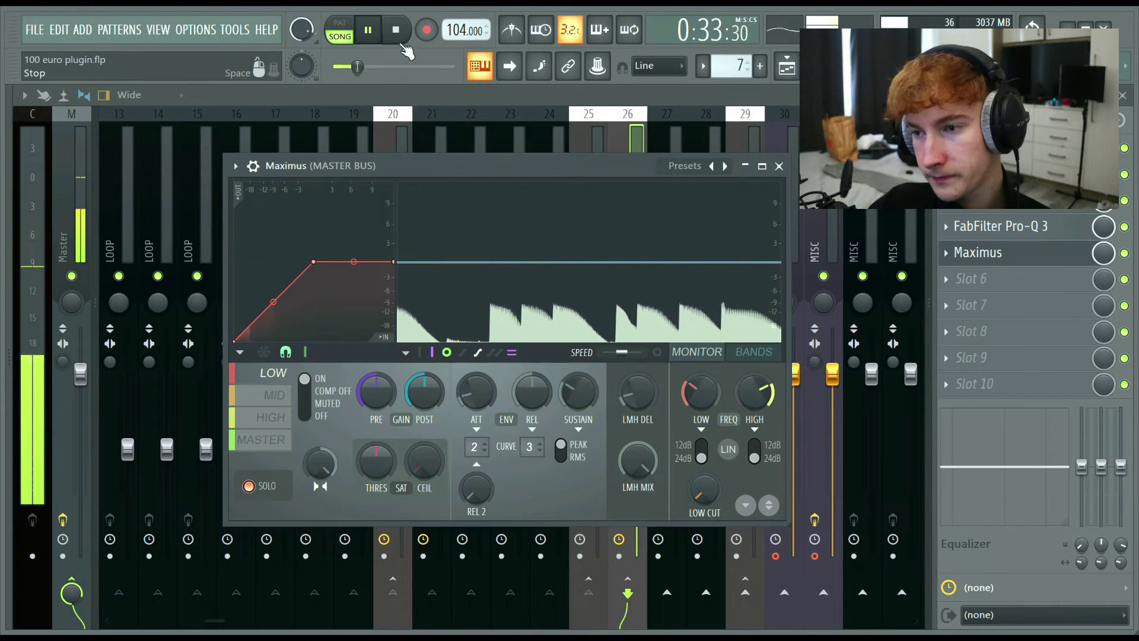
click(396, 31)
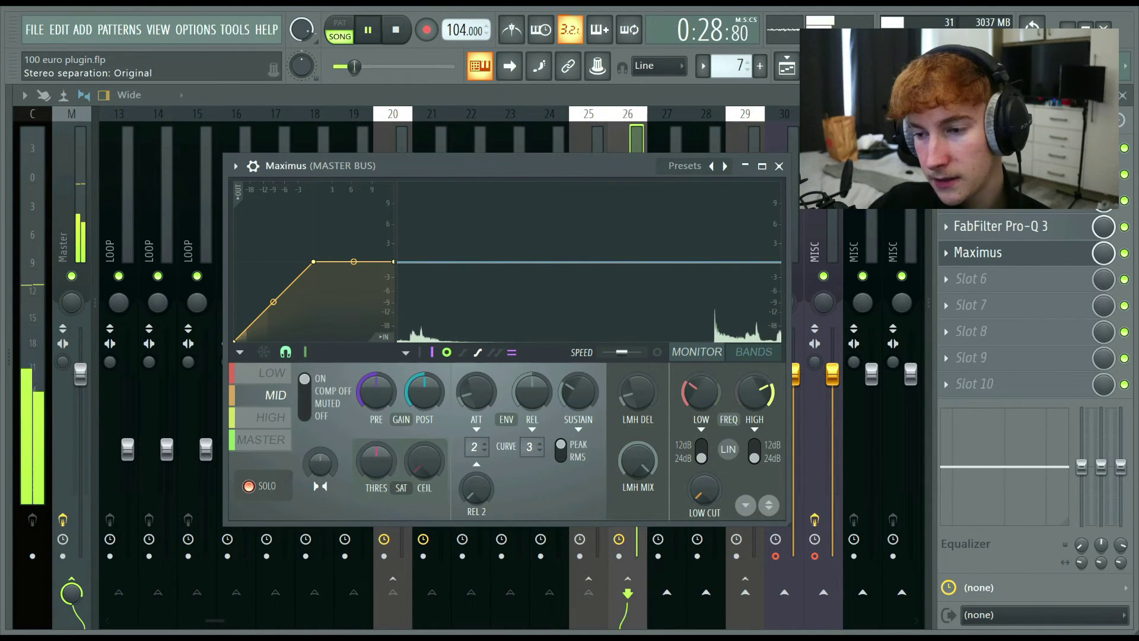
Step: Set the MID band's stereo separation in Maximus to 56% separated and widen the HIGH band while auditioning each
drag(320, 464, 320, 478)
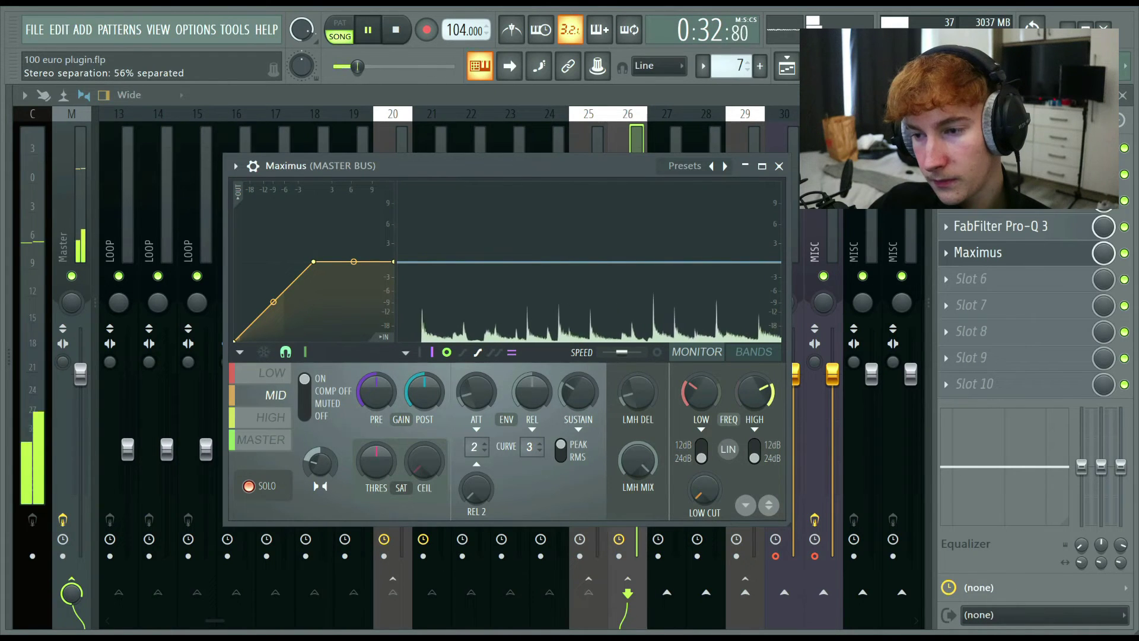
click(397, 35)
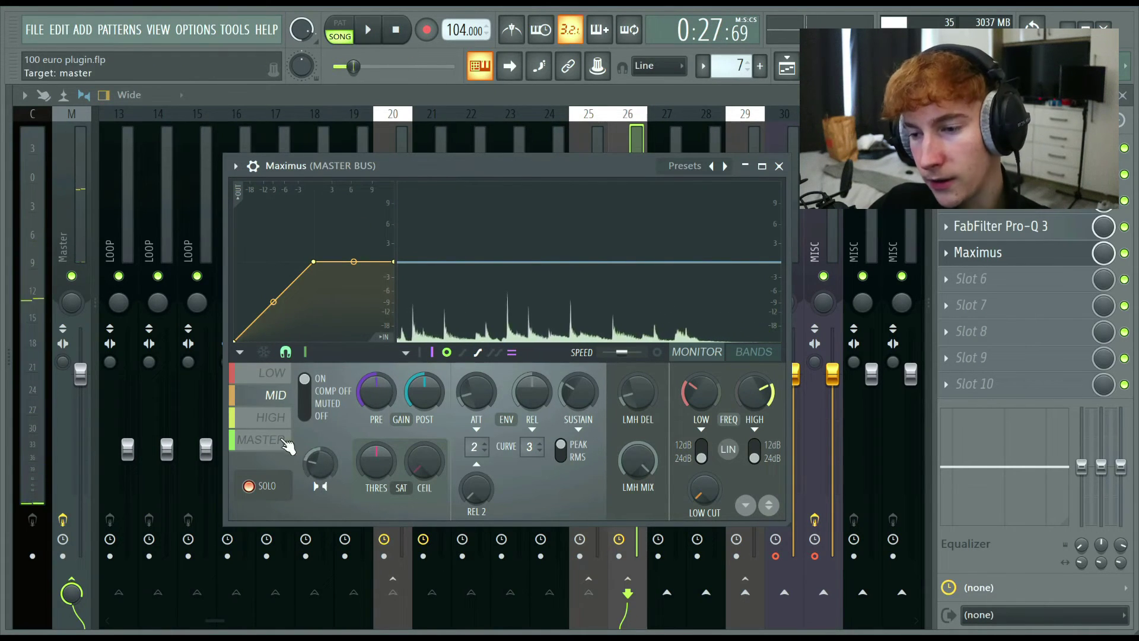
click(272, 417)
click(374, 34)
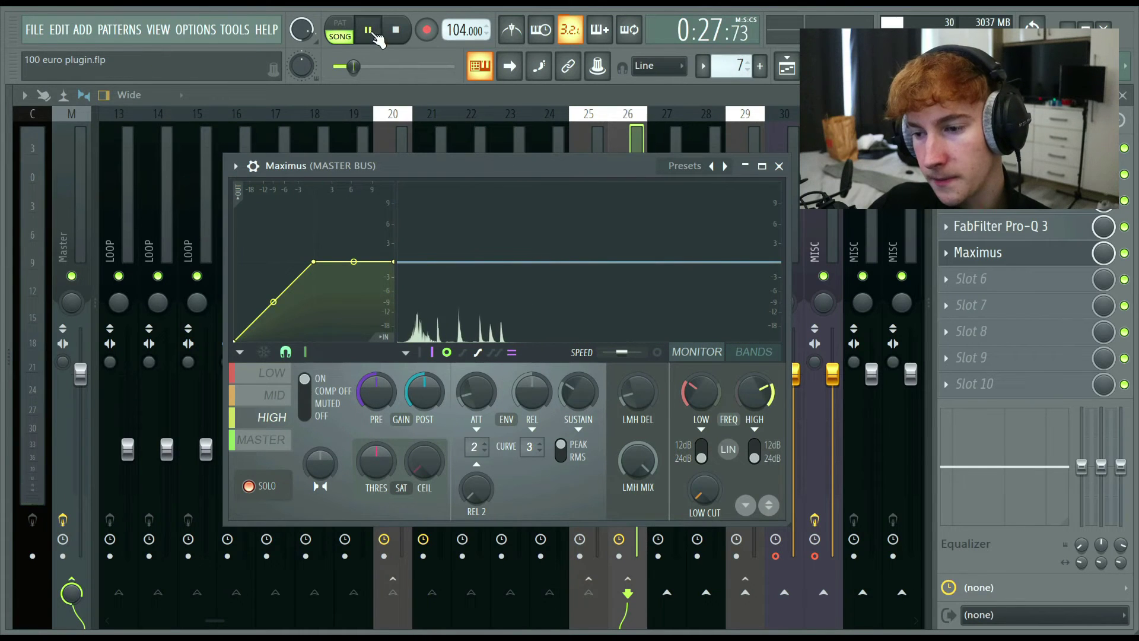
drag(318, 475, 317, 492)
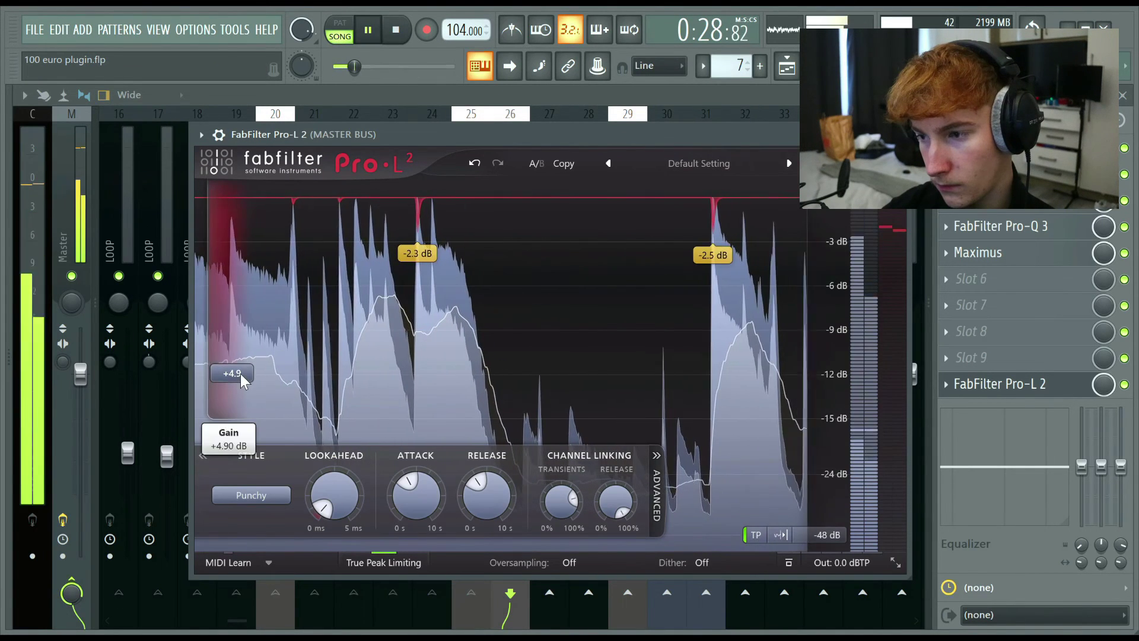
Step: Set the FabFilter Pro-L 2 gain on the MASTER BUS to about +4.6 dB and save the project
drag(241, 374, 238, 388)
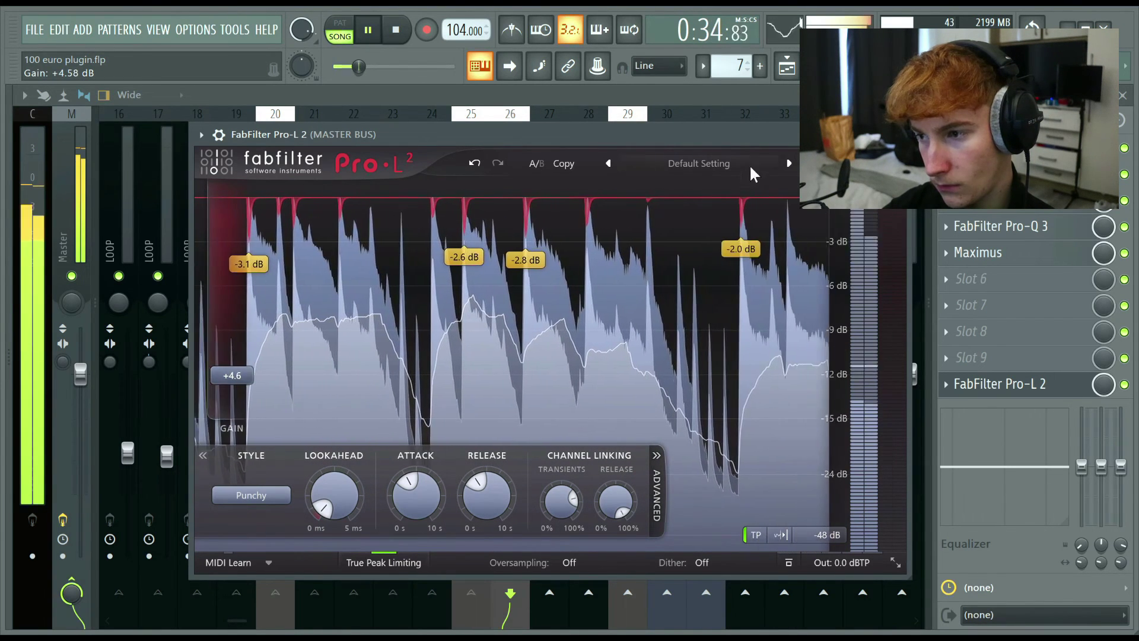
click(899, 135)
key(ctrl+s)
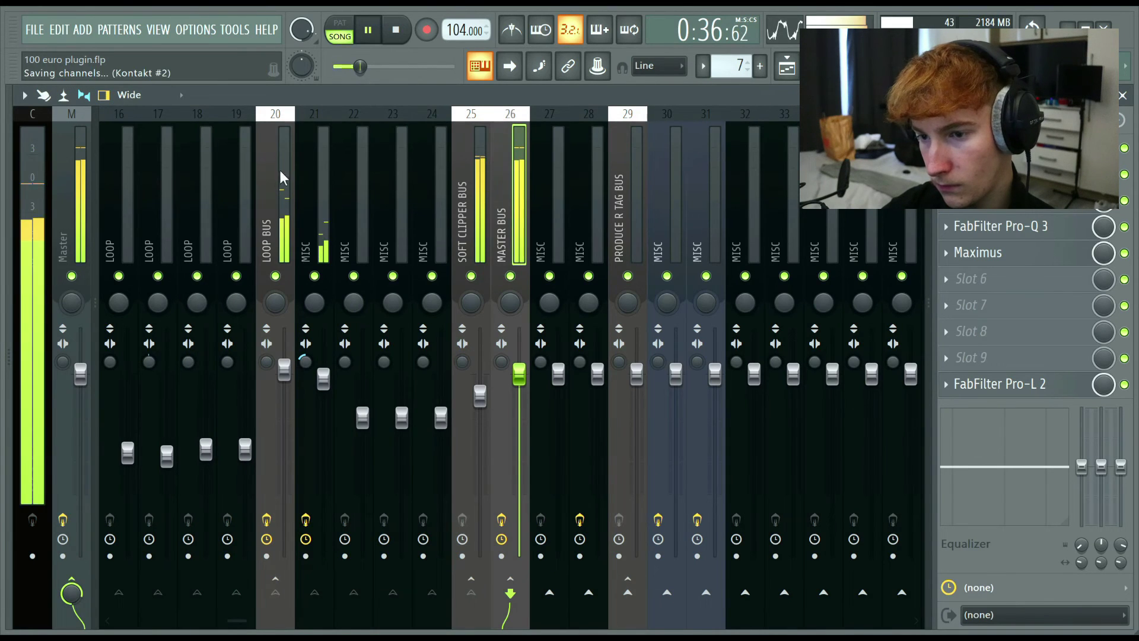
Step: Lower the Master fader slightly and compare the playback with the MASTER BUS effects bypassed and re-enabled
click(80, 252)
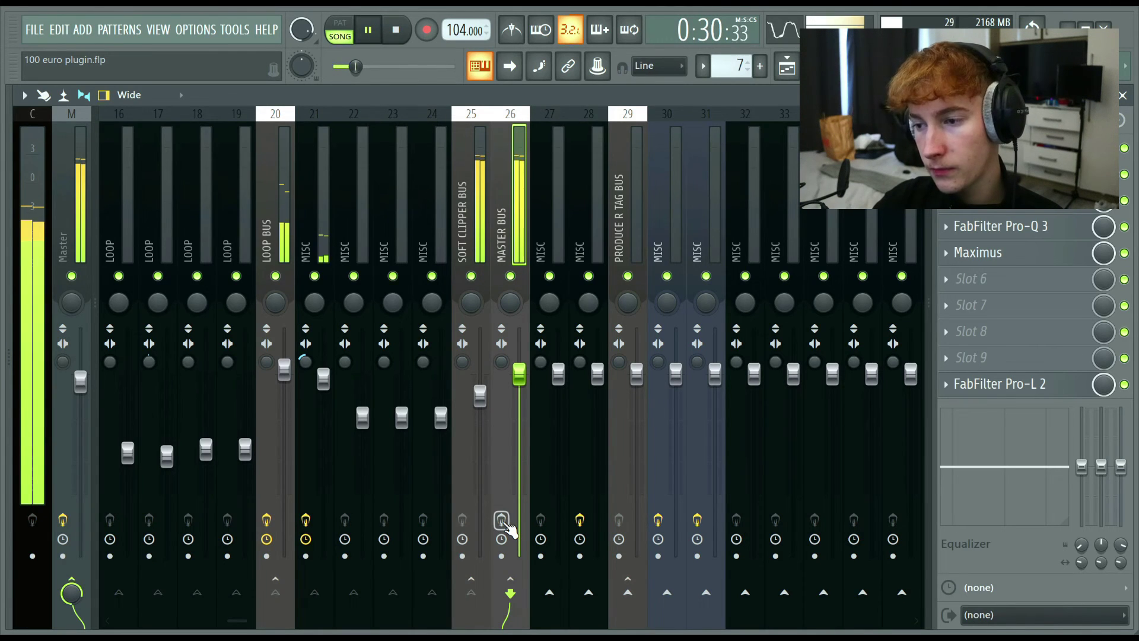
click(502, 521)
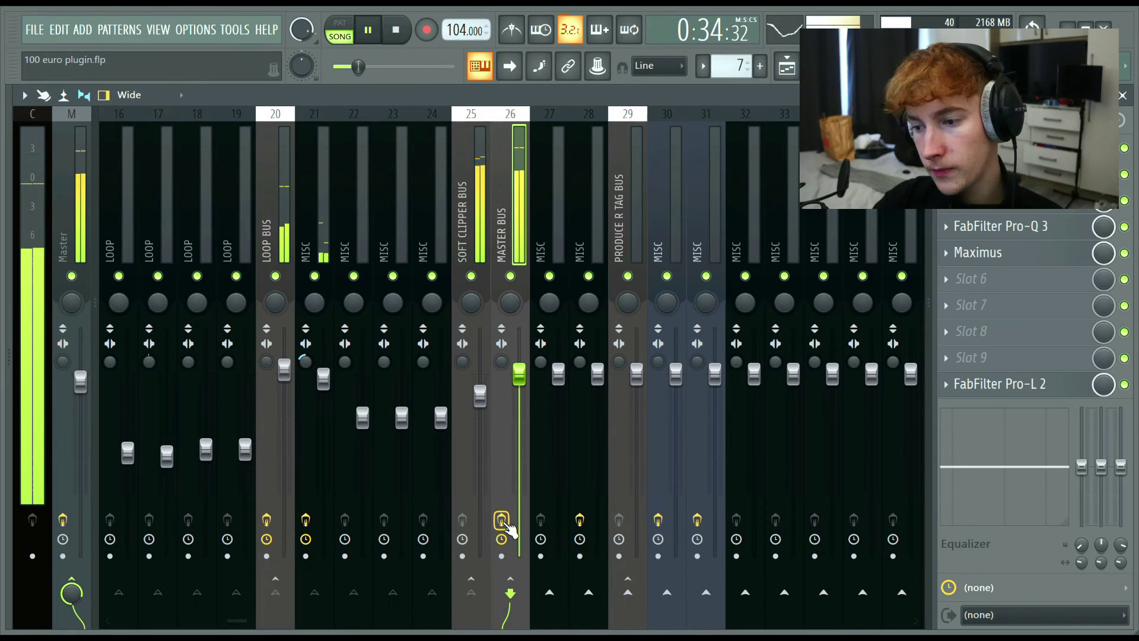
key(space)
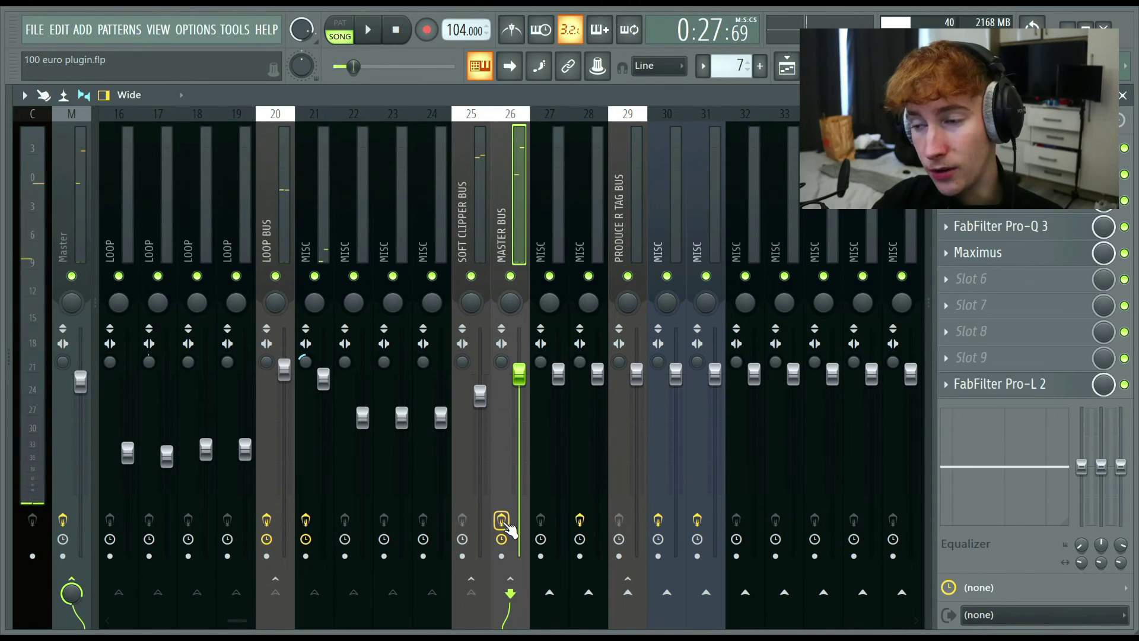